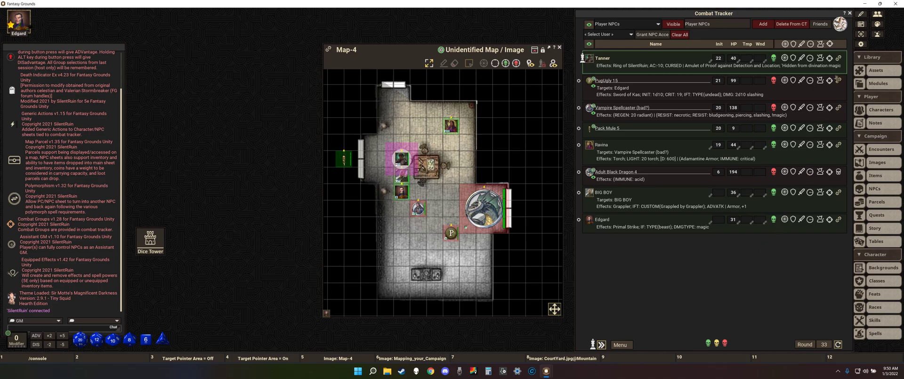
Open the game options to reach the Target Pointer Area setting under Advantages (GM).
{"action": "left_click", "coordinate": [861, 45]}
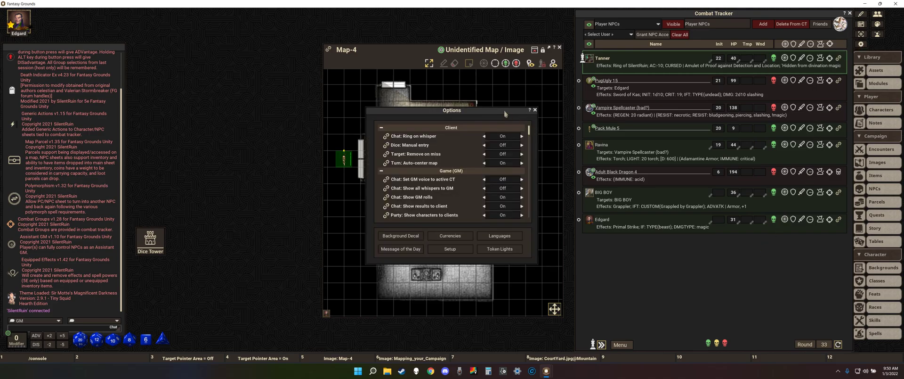
{"action": "scroll", "coordinate": [443, 164], "scroll_direction": "down", "scroll_amount": 5}
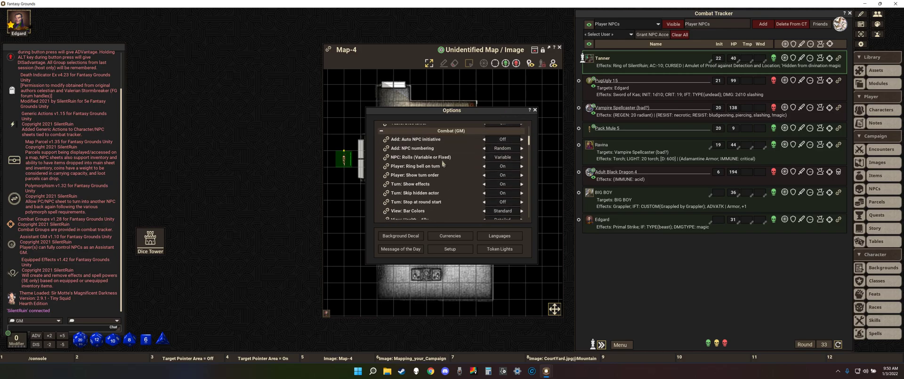
{"action": "scroll", "coordinate": [443, 163], "scroll_direction": "down", "scroll_amount": 3}
{"action": "scroll", "coordinate": [443, 164], "scroll_direction": "down", "scroll_amount": 3}
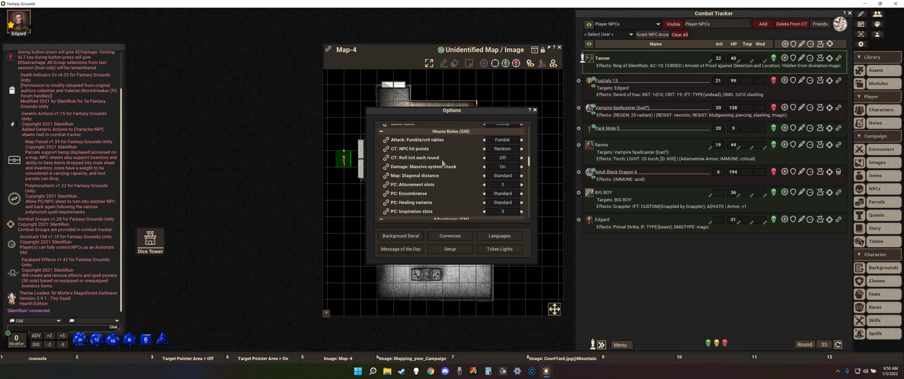
{"action": "scroll", "coordinate": [443, 165], "scroll_direction": "down", "scroll_amount": 3}
{"action": "scroll", "coordinate": [443, 164], "scroll_direction": "down", "scroll_amount": 2}
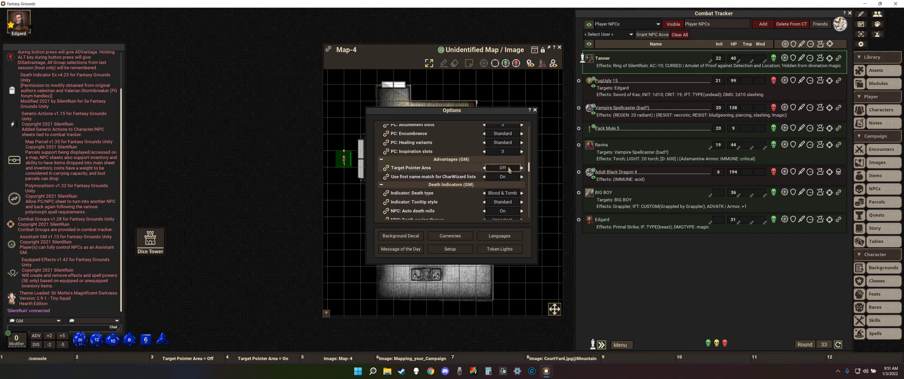
Move Options off the map, select Ravina and box-target BIG BOY, Tanner and Edgard.
{"action": "left_click_drag", "start_coordinate": [490, 113], "coordinate": [258, 88]}
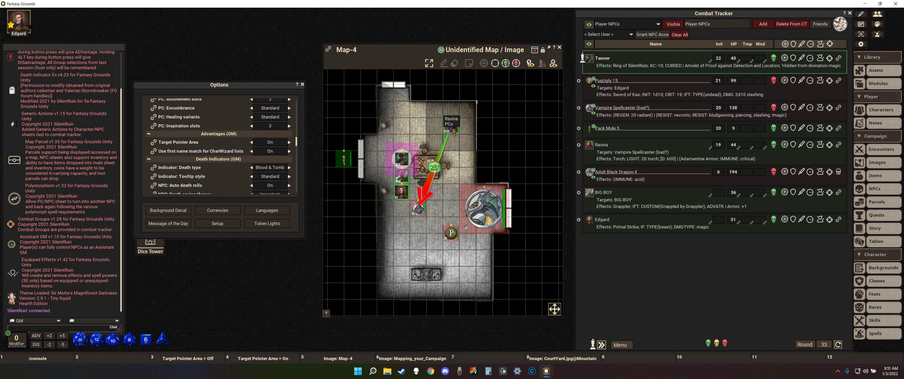
{"action": "left_click", "coordinate": [450, 128]}
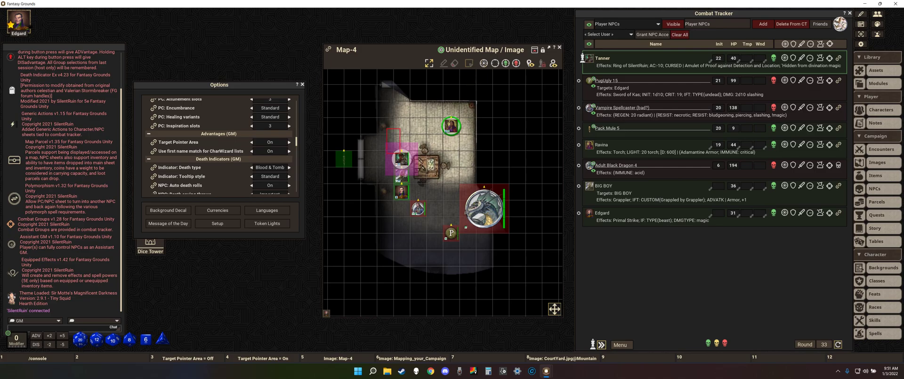
{"action": "left_click_drag", "start_coordinate": [401, 150], "coordinate": [413, 205]}
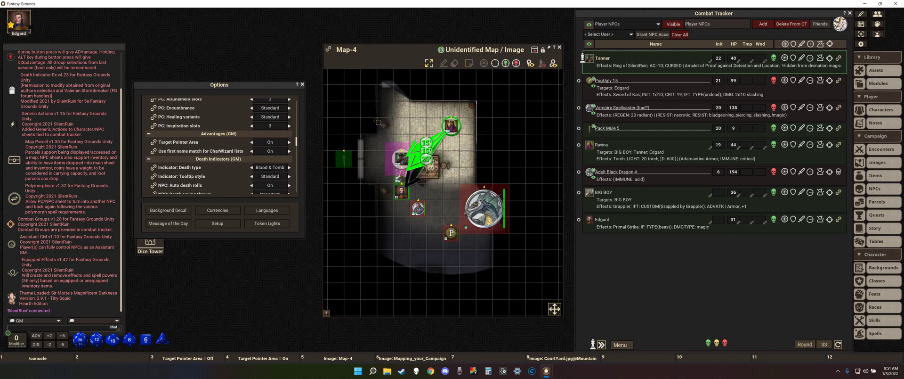
{"action": "mouse_move", "coordinate": [380, 120]}
{"action": "left_mouse_down"}
{"action": "mouse_move", "coordinate": [422, 210]}
{"action": "mouse_move", "coordinate": [410, 212]}
{"action": "left_mouse_up"}
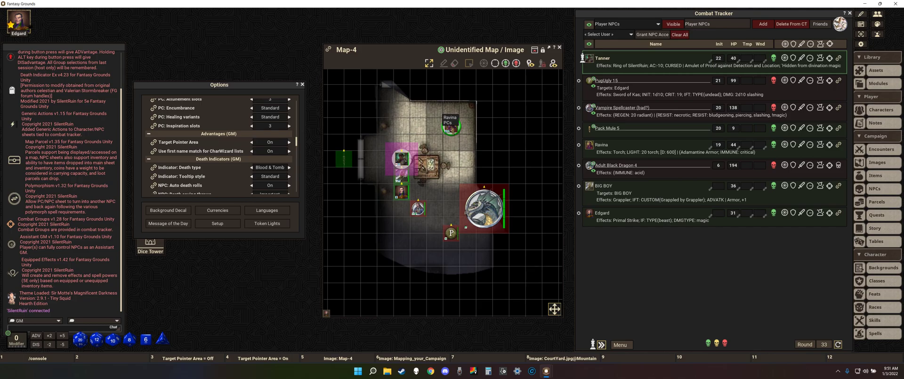
{"action": "key", "text": "ctrl"}
Enlarge the circle pointer around Ravina, then target and clear the tokens inside it.
{"action": "mouse_move", "coordinate": [451, 126]}
{"action": "left_mouse_down"}
{"action": "mouse_move", "coordinate": [387, 182]}
{"action": "mouse_move", "coordinate": [399, 177]}
{"action": "left_mouse_up"}
{"action": "key", "text": "ctrl"}
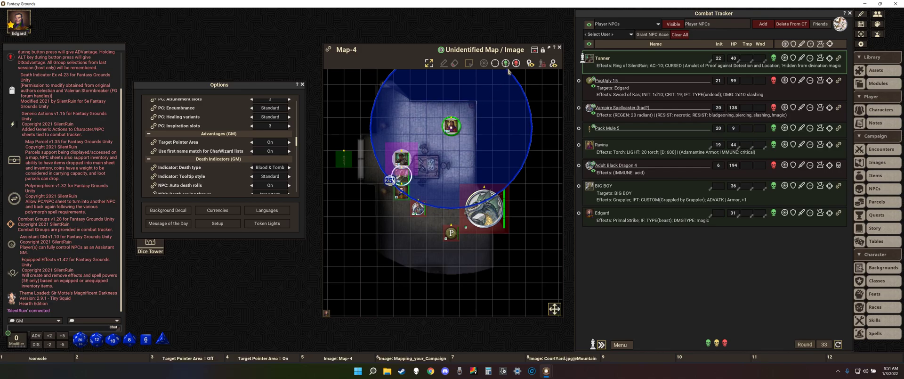
{"action": "left_click", "coordinate": [485, 63]}
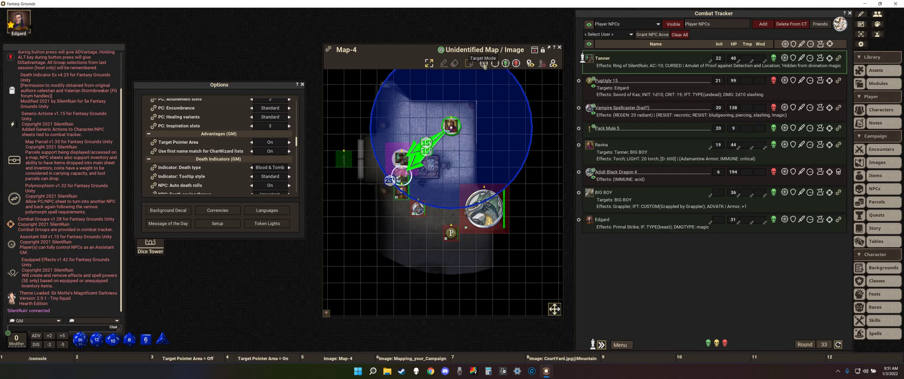
{"action": "left_click", "coordinate": [484, 63]}
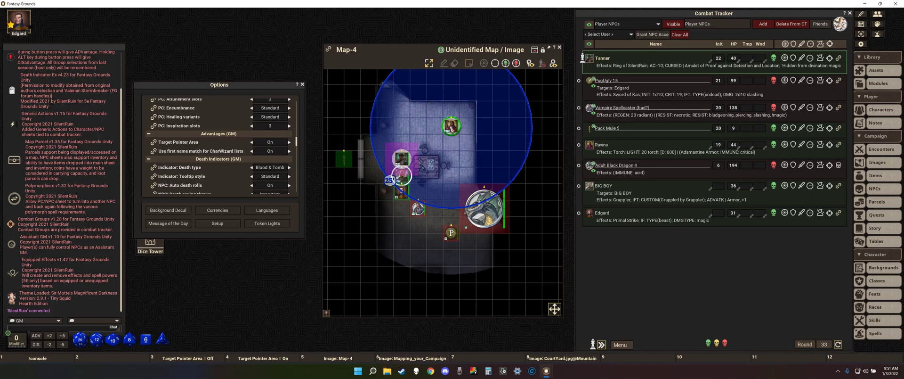
Move the circle over the lower-left token group, then target and clear those tokens.
{"action": "left_click_drag", "start_coordinate": [391, 180], "coordinate": [336, 240]}
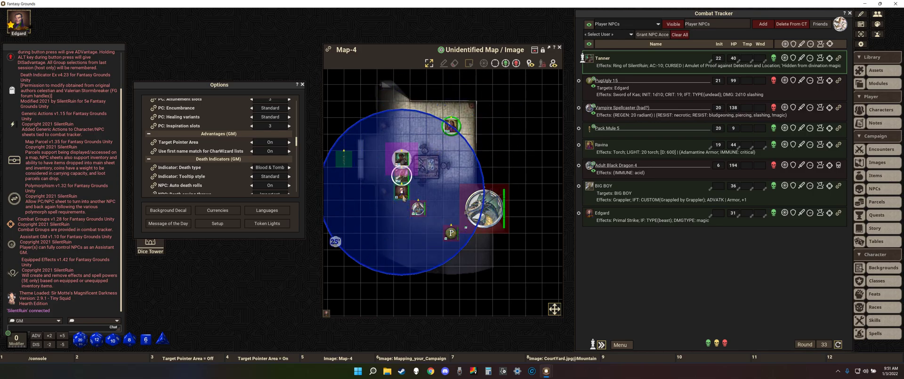
{"action": "left_click", "coordinate": [485, 62]}
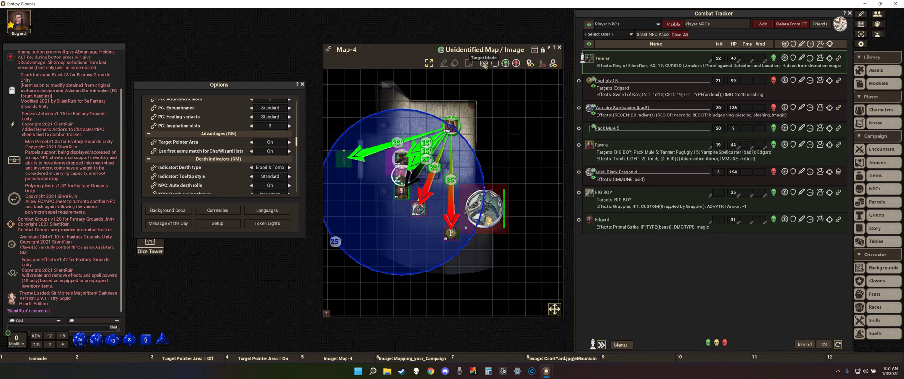
{"action": "left_click", "coordinate": [484, 64]}
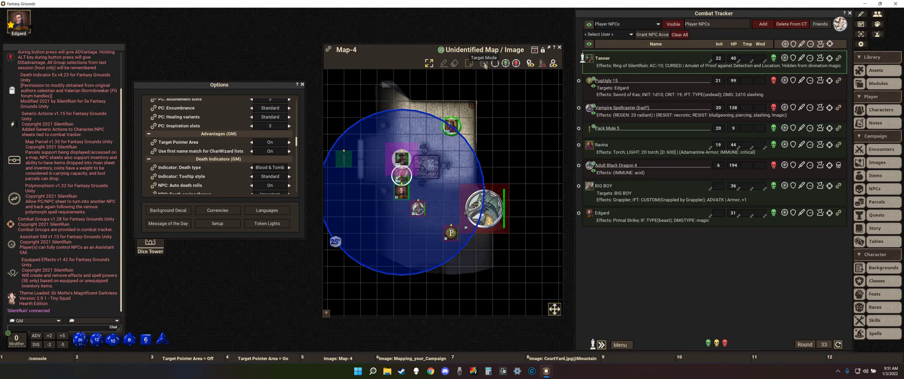
With Ctrl held, target only friendly, then only hostile tokens in the circle, clearing each.
{"action": "key", "text": "ctrl"}
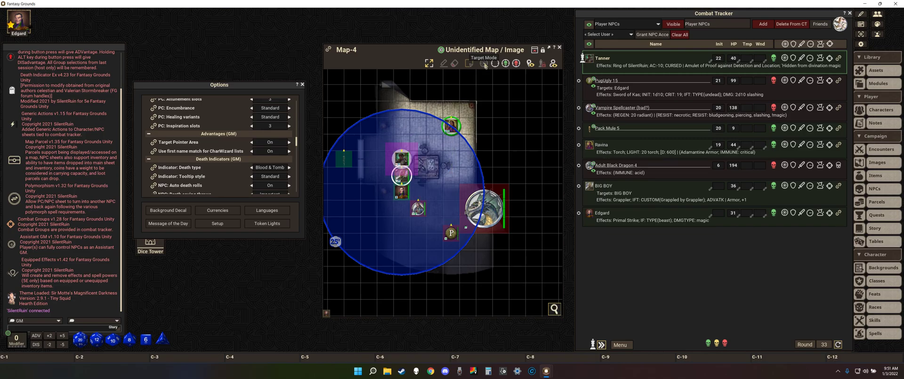
{"action": "left_click", "coordinate": [484, 63], "text": "ctrl"}
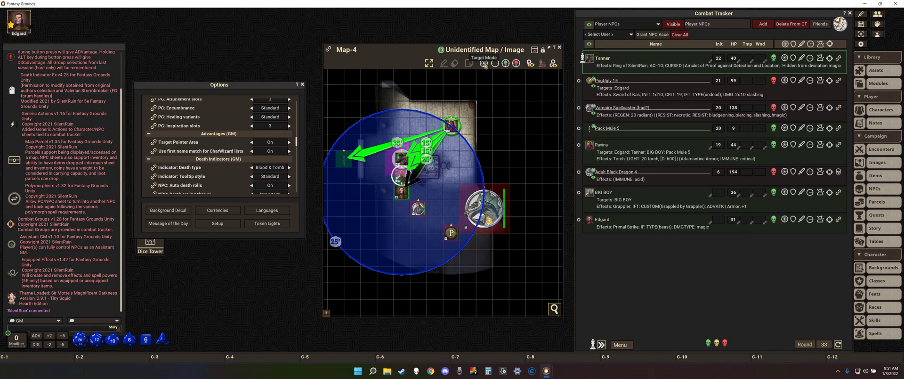
{"action": "left_click", "coordinate": [484, 64], "text": "ctrl"}
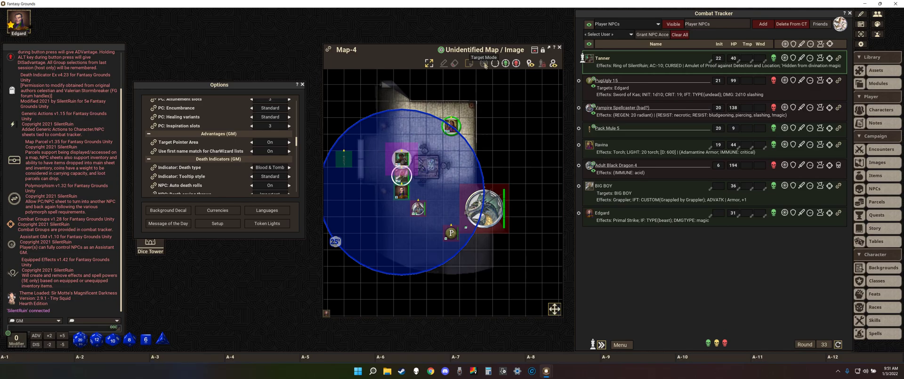
{"action": "left_click", "coordinate": [484, 63]}
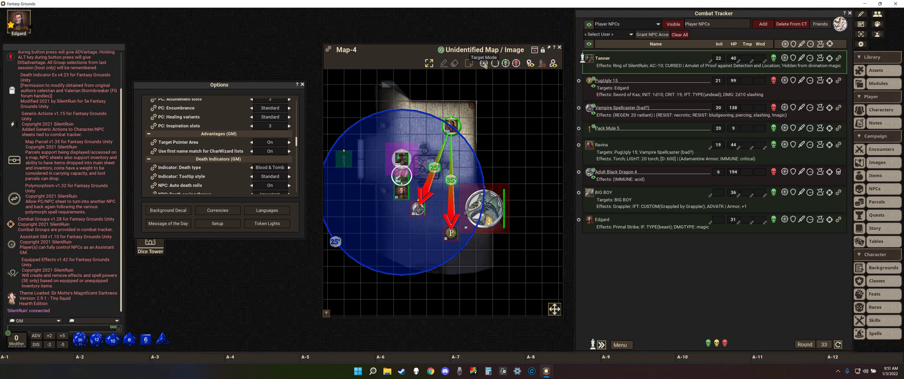
{"action": "left_click", "coordinate": [484, 64]}
{"action": "left_click", "coordinate": [484, 64], "text": "ctrl"}
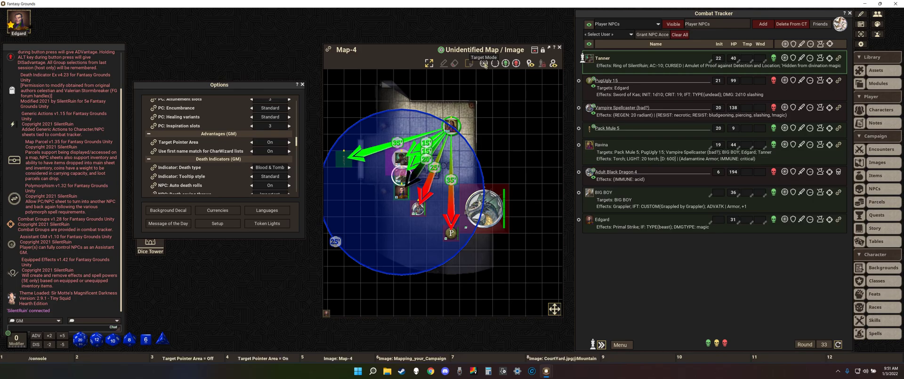
{"action": "left_click", "coordinate": [483, 64], "text": "alt"}
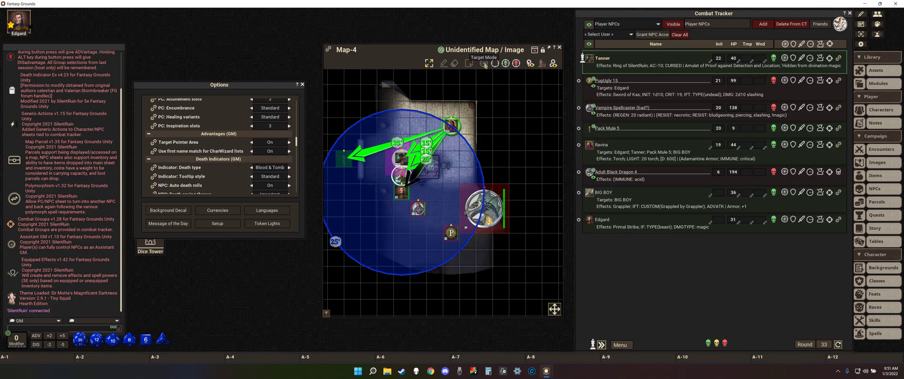
{"action": "left_click", "coordinate": [484, 64]}
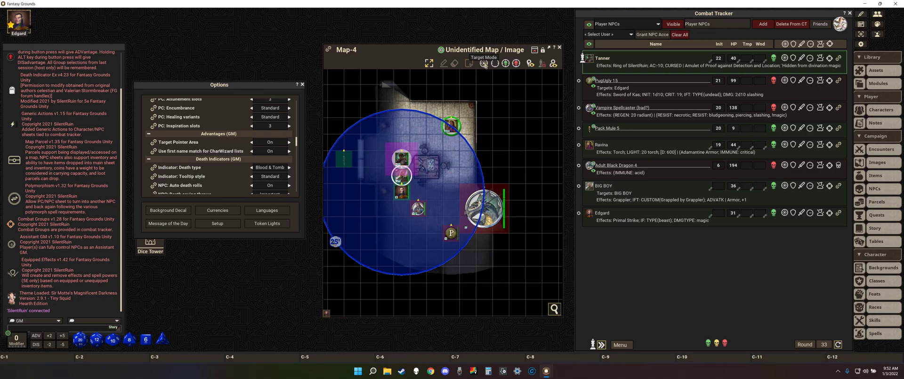
Return to normal targeting, target and clear all tokens in the circle, then remove it.
{"action": "key", "text": "ctrl"}
{"action": "left_click", "coordinate": [485, 64], "text": "ctrl"}
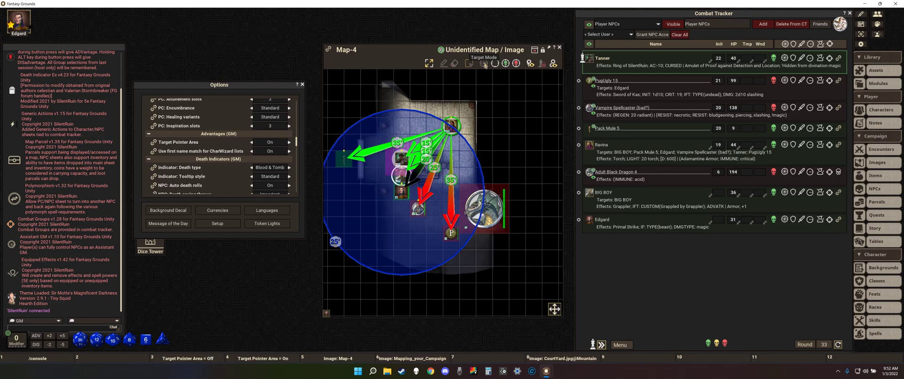
{"action": "left_click", "coordinate": [484, 64]}
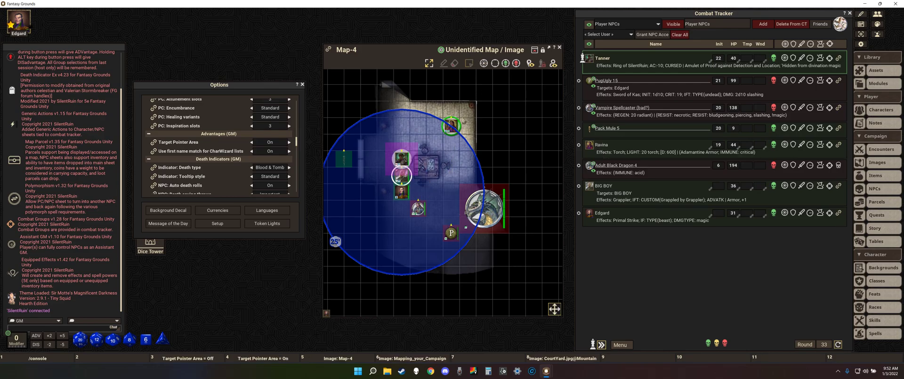
{"action": "left_click", "coordinate": [451, 123]}
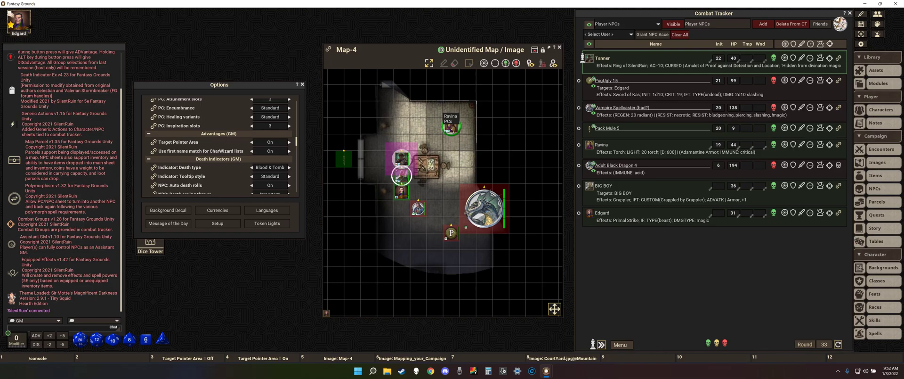
Draw a cone from Ravina, target its tokens, reshape it to target Tanner, then remove it.
{"action": "left_click_drag", "start_coordinate": [450, 126], "coordinate": [401, 175]}
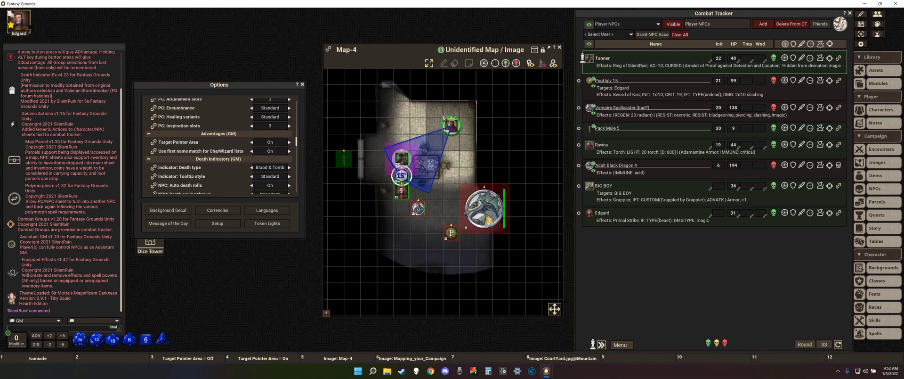
{"action": "left_click", "coordinate": [483, 64]}
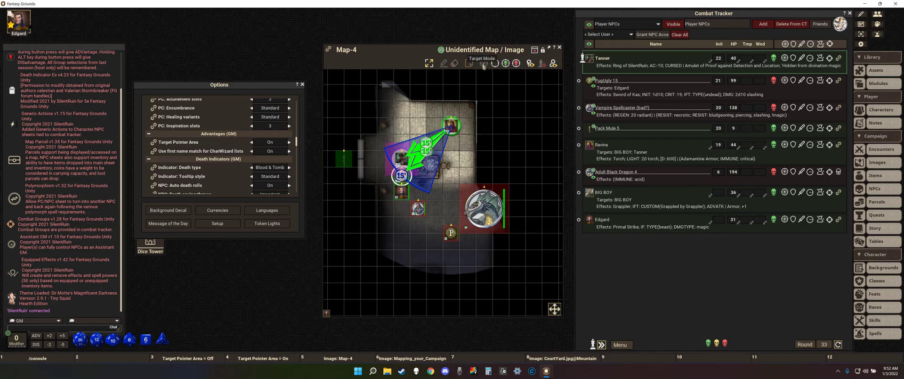
{"action": "left_click", "coordinate": [483, 64]}
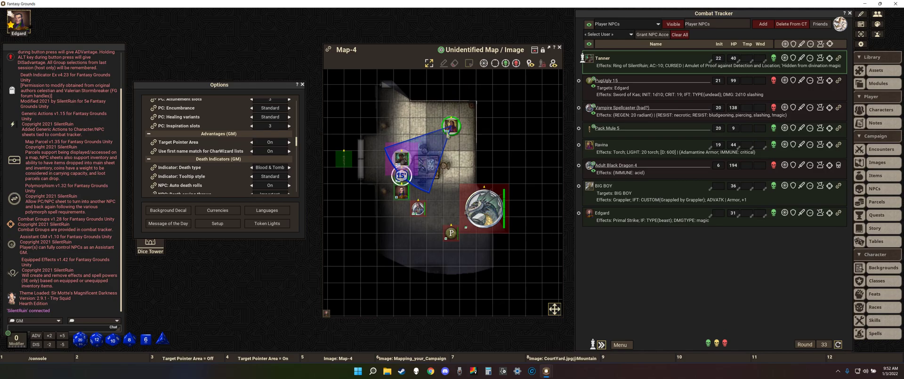
{"action": "left_click_drag", "start_coordinate": [451, 130], "coordinate": [406, 175]}
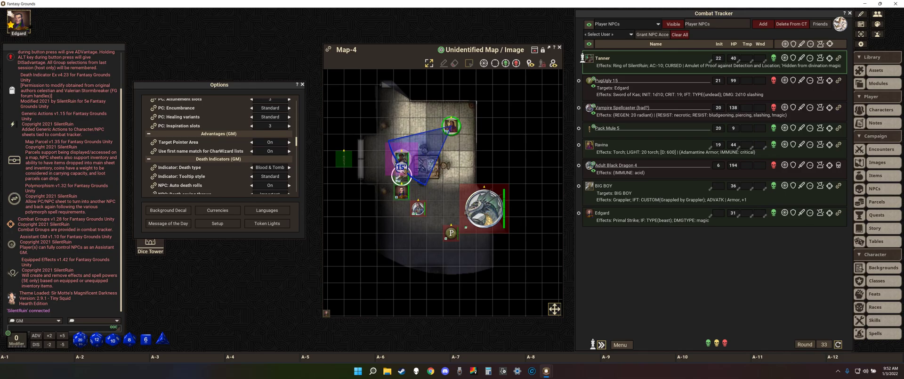
{"action": "left_click", "coordinate": [486, 64]}
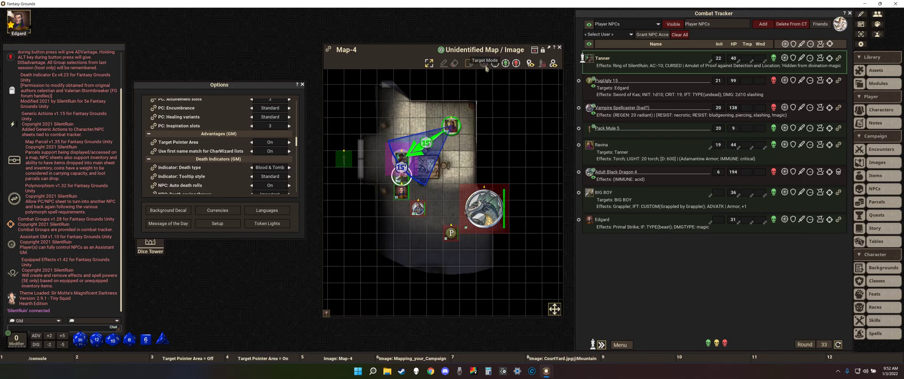
{"action": "left_click", "coordinate": [486, 64]}
{"action": "left_click", "coordinate": [453, 124]}
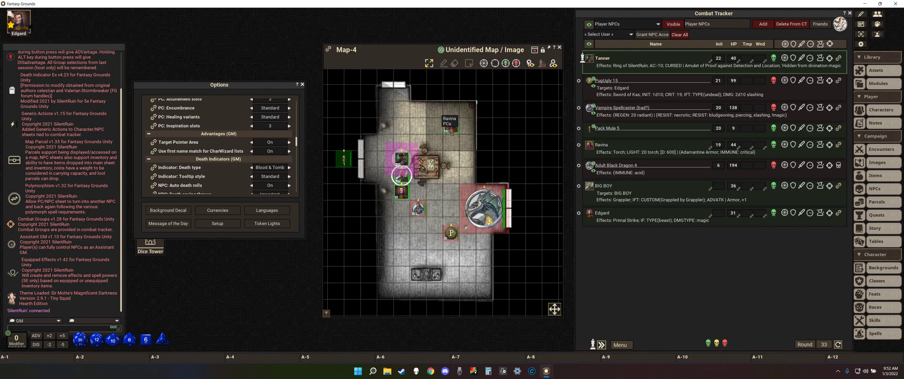
Draw a 20-foot cone from Ravina, aim it leftward, then target and clear its tokens.
{"action": "mouse_move", "coordinate": [451, 126]}
{"action": "left_mouse_down"}
{"action": "mouse_move", "coordinate": [404, 175]}
{"action": "mouse_move", "coordinate": [417, 191]}
{"action": "left_mouse_up"}
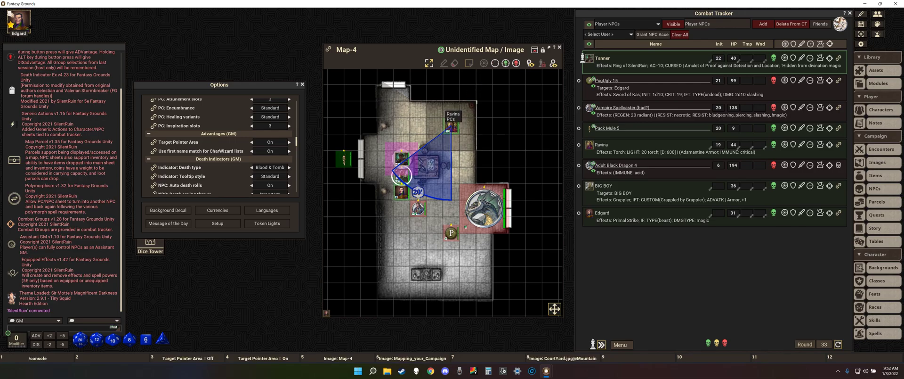
{"action": "left_click", "coordinate": [453, 126]}
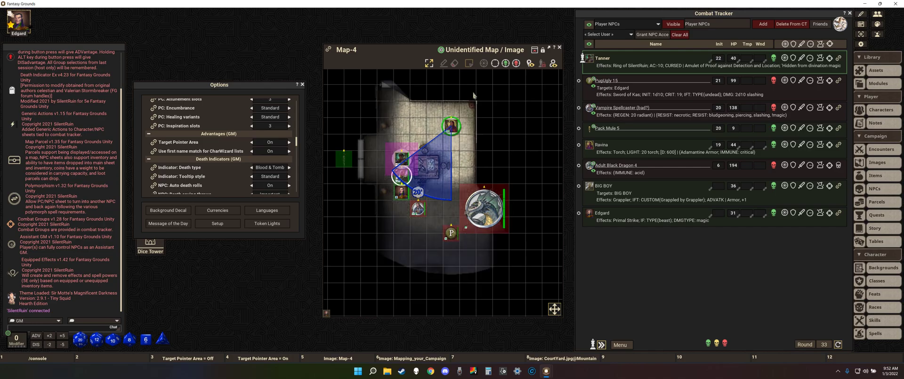
{"action": "left_click", "coordinate": [485, 64]}
{"action": "left_click_drag", "start_coordinate": [382, 50], "coordinate": [361, 36]}
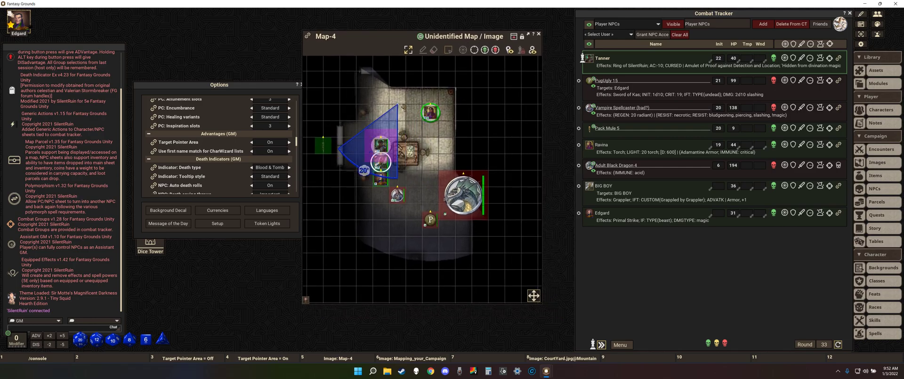
{"action": "scroll", "coordinate": [389, 112], "scroll_direction": "down", "scroll_amount": 2}
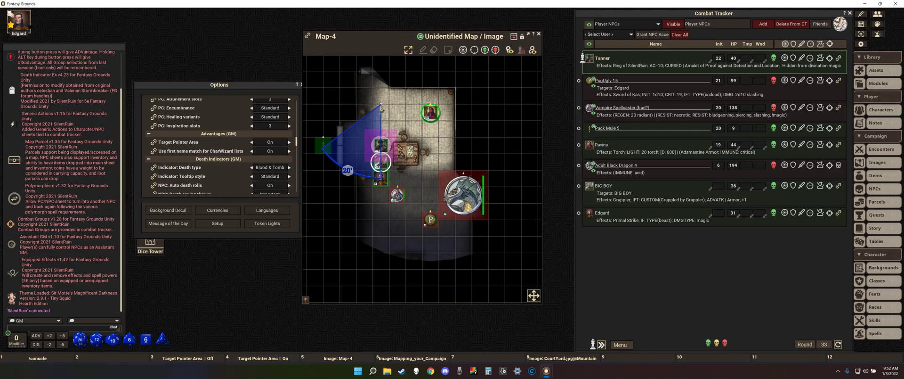
{"action": "scroll", "coordinate": [388, 109], "scroll_direction": "up", "scroll_amount": 1}
{"action": "left_click", "coordinate": [466, 51]}
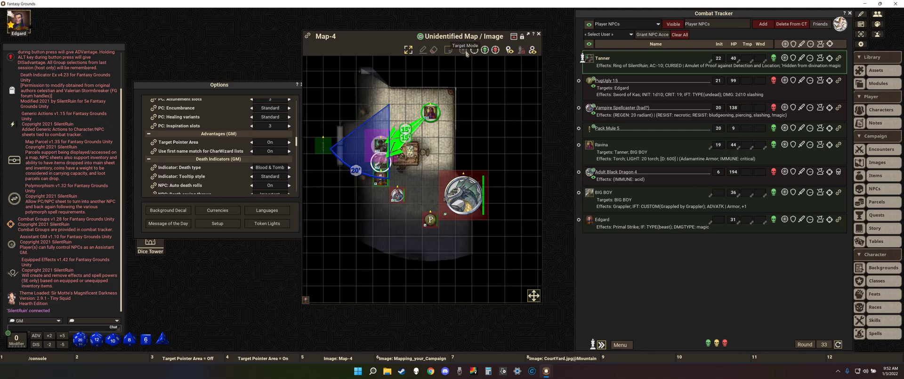
{"action": "left_click", "coordinate": [467, 50]}
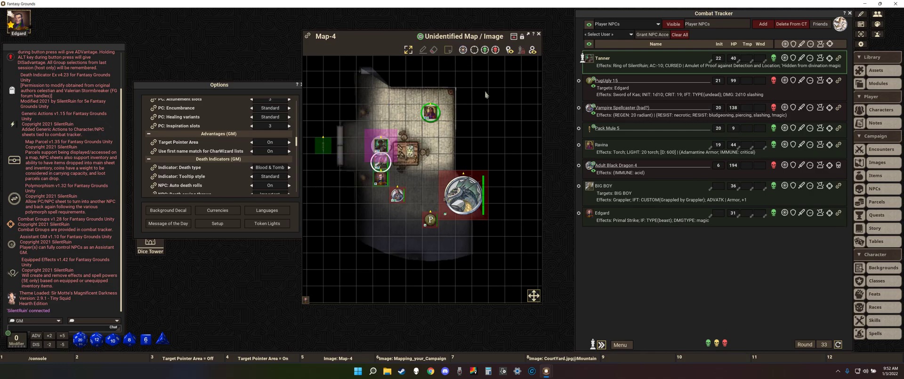
Draw a square area above Ravina, move it down one square, then target and clear Tanner.
{"action": "key", "text": "shift"}
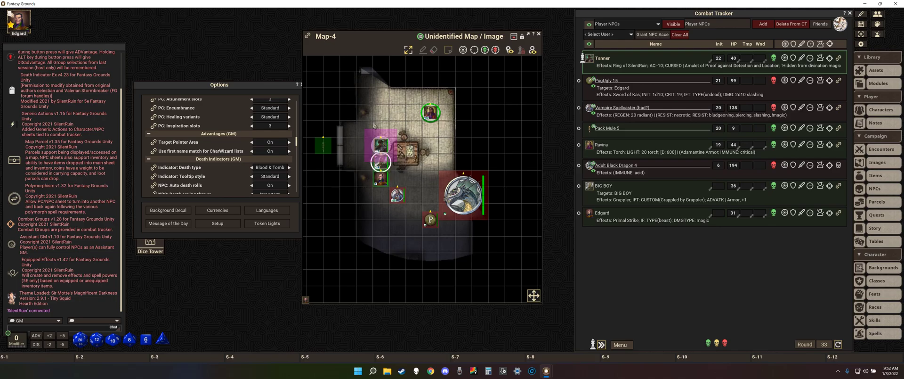
{"action": "mouse_move", "coordinate": [380, 161]}
{"action": "left_mouse_down"}
{"action": "mouse_move", "coordinate": [421, 128]}
{"action": "mouse_move", "coordinate": [423, 96]}
{"action": "left_mouse_up"}
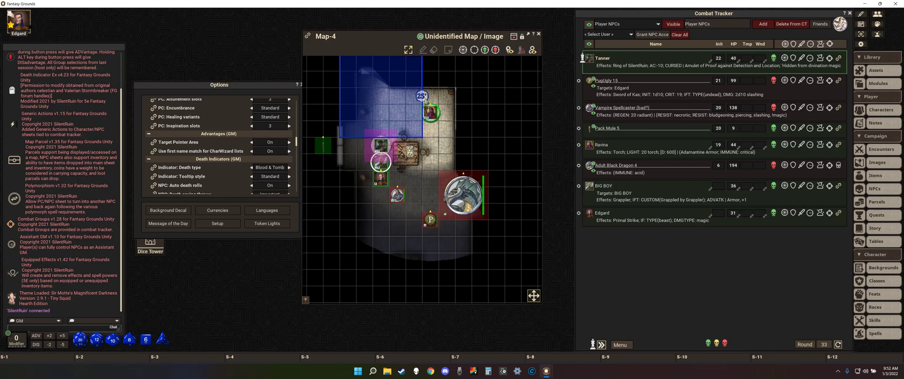
{"action": "key", "text": "shift"}
{"action": "left_click_drag", "start_coordinate": [382, 99], "coordinate": [382, 113]}
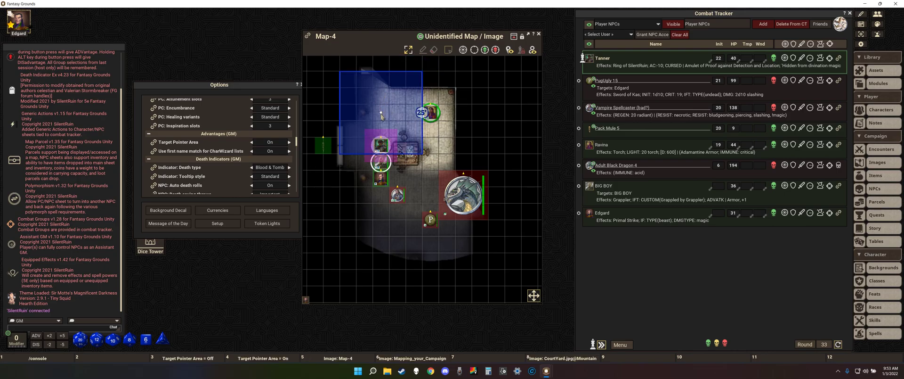
{"action": "left_click", "coordinate": [464, 51]}
{"action": "left_click", "coordinate": [463, 50]}
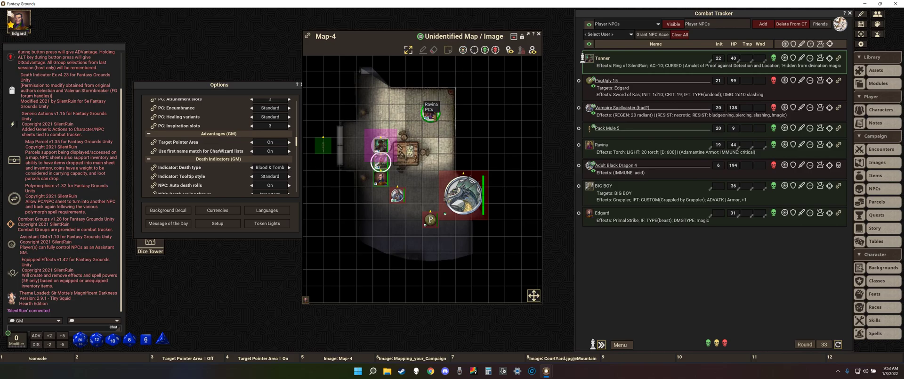
{"action": "mouse_move", "coordinate": [546, 371]}
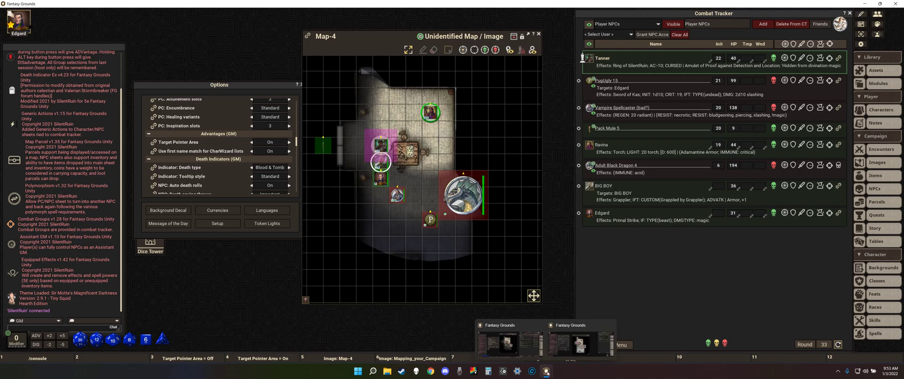
In the player view draw a 20' circle around Edgard, then clear Ravina's targets as GM.
{"action": "left_click", "coordinate": [579, 344]}
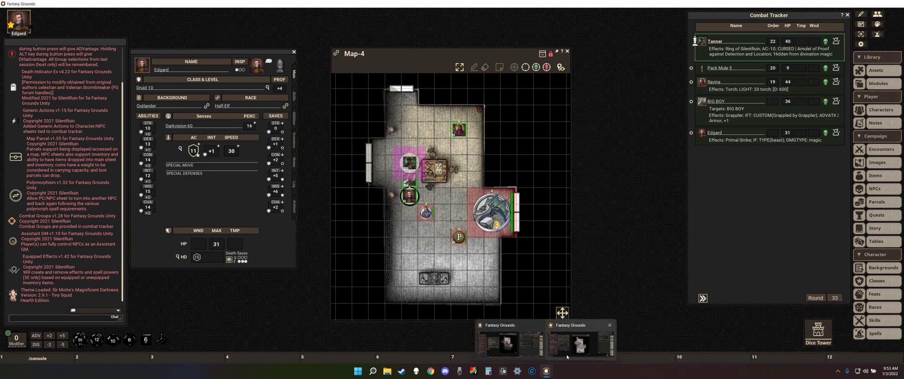
{"action": "left_click", "coordinate": [573, 344]}
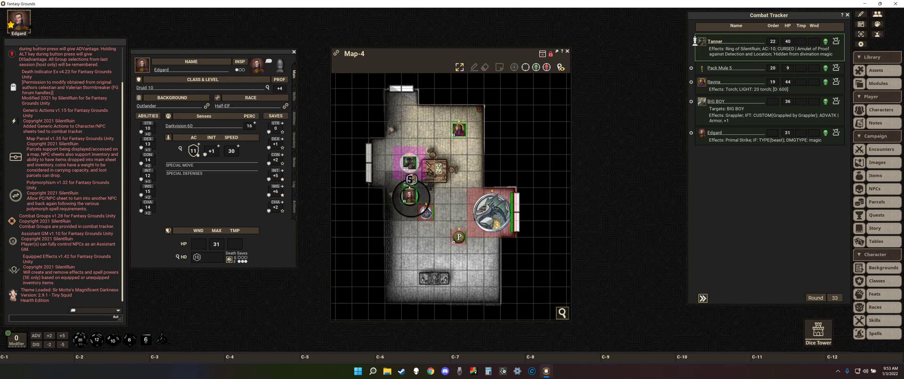
{"action": "left_click_drag", "start_coordinate": [410, 194], "coordinate": [419, 138]}
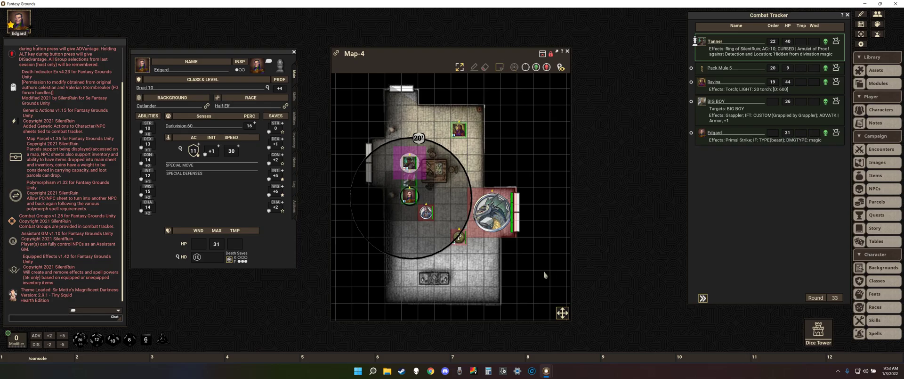
{"action": "mouse_move", "coordinate": [546, 370]}
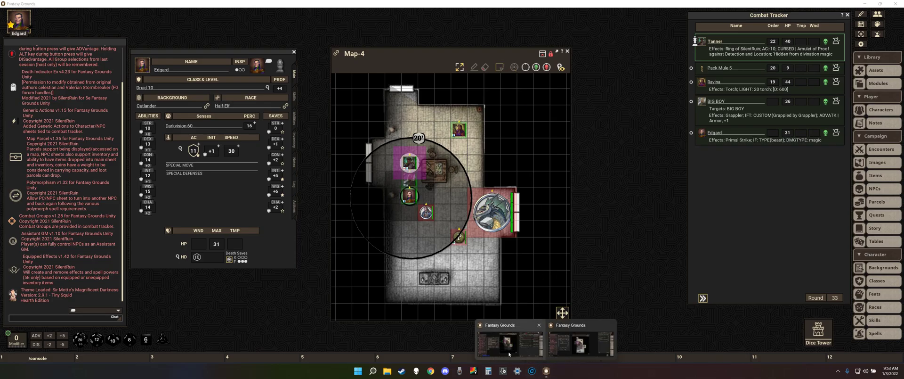
{"action": "left_click", "coordinate": [509, 344]}
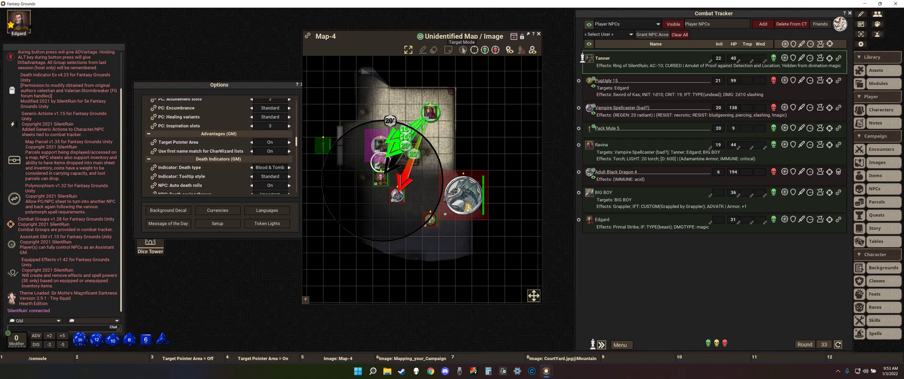
{"action": "left_click", "coordinate": [431, 112]}
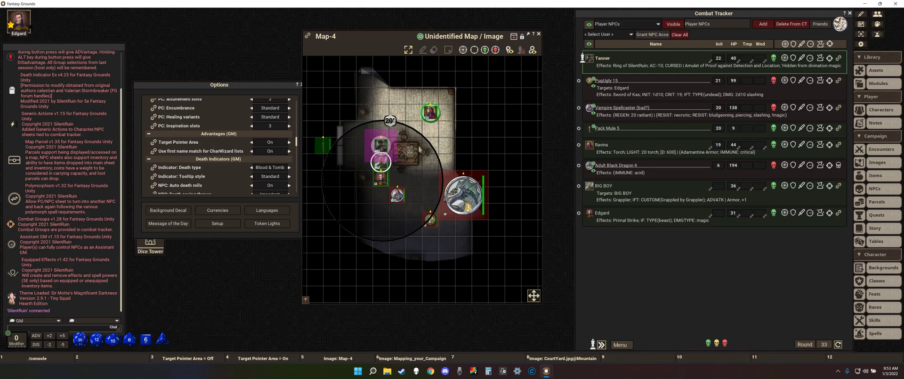
Select the Vampire Spellcaster, then target and clear the tokens inside the 20' circle.
{"action": "left_click", "coordinate": [395, 195]}
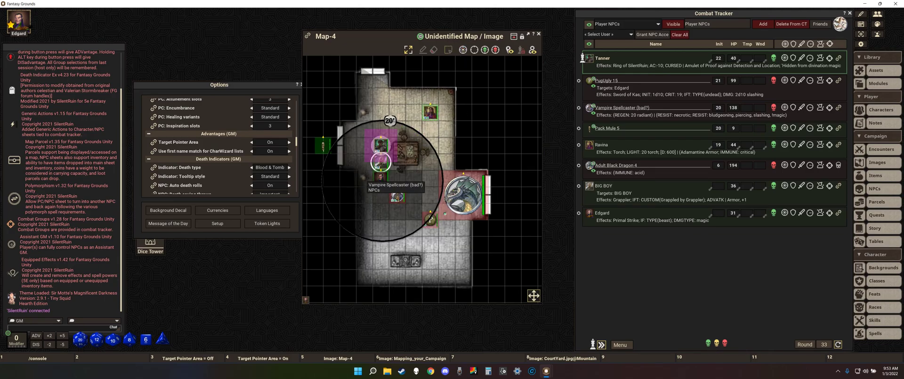
{"action": "left_click", "coordinate": [463, 51]}
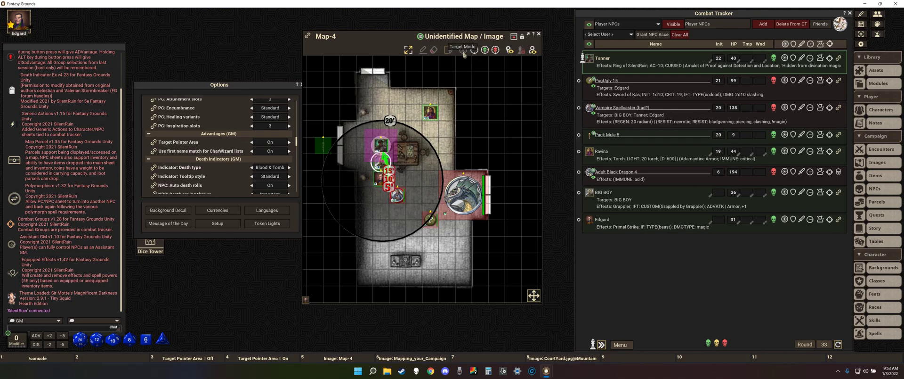
{"action": "left_click", "coordinate": [463, 51]}
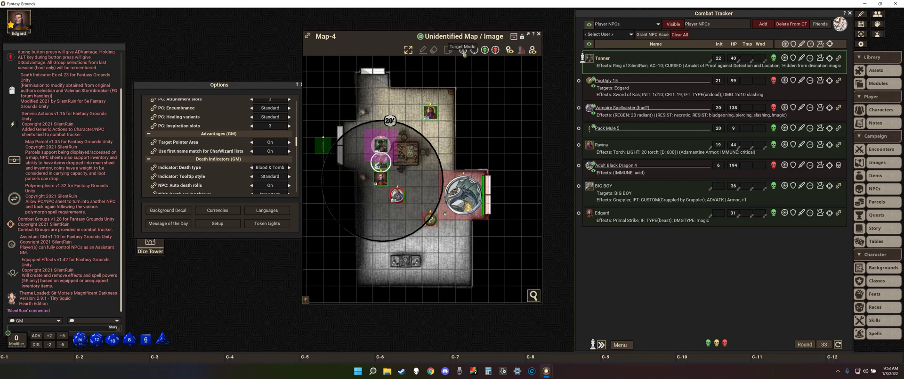
{"action": "key", "text": "ctrl"}
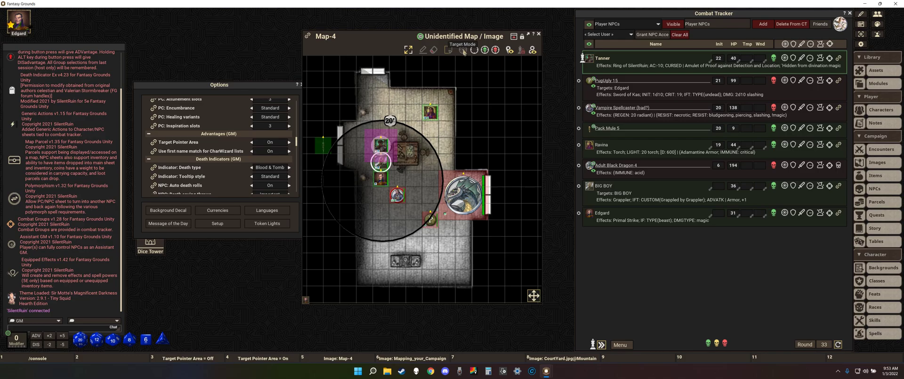
{"action": "left_click", "coordinate": [464, 50]}
{"action": "left_click", "coordinate": [464, 51]}
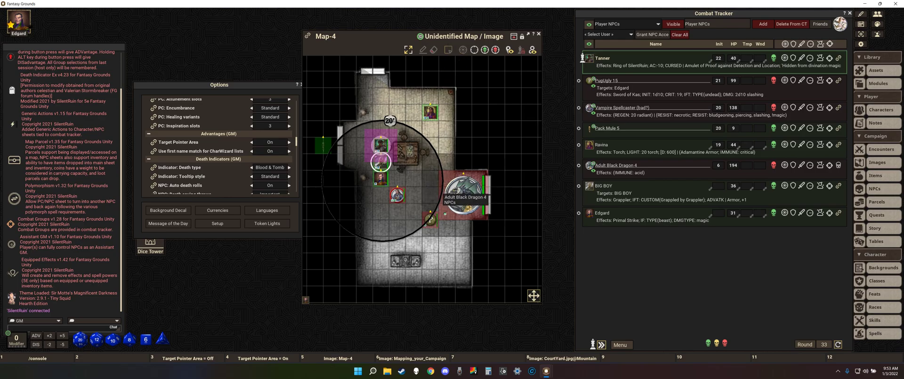
For Adult Black Dragon 4, target the Vampire Spellcaster, then Tanner, BIG BOY and Edgard, clearing each.
{"action": "left_click", "coordinate": [463, 192], "text": "ctrl"}
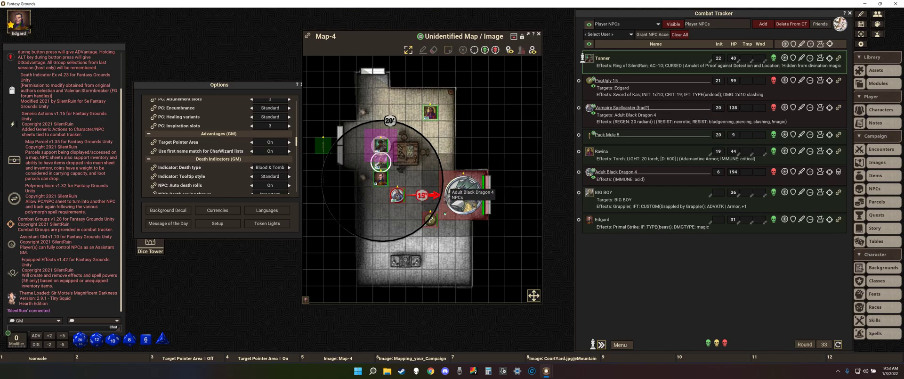
{"action": "left_click", "coordinate": [463, 193], "text": "ctrl"}
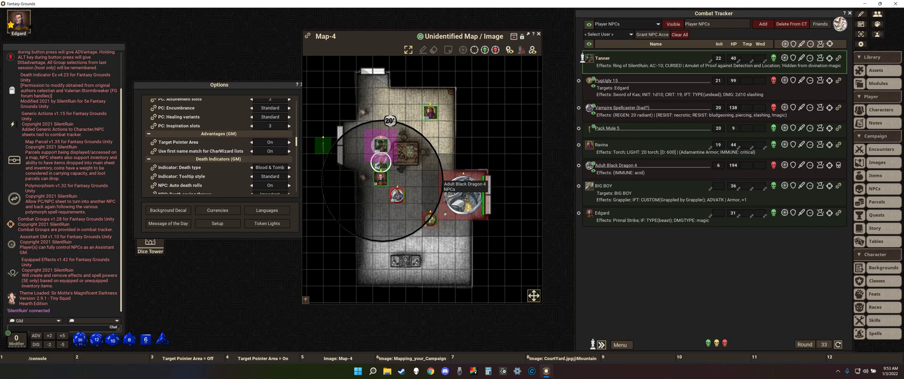
{"action": "left_click", "coordinate": [463, 192]}
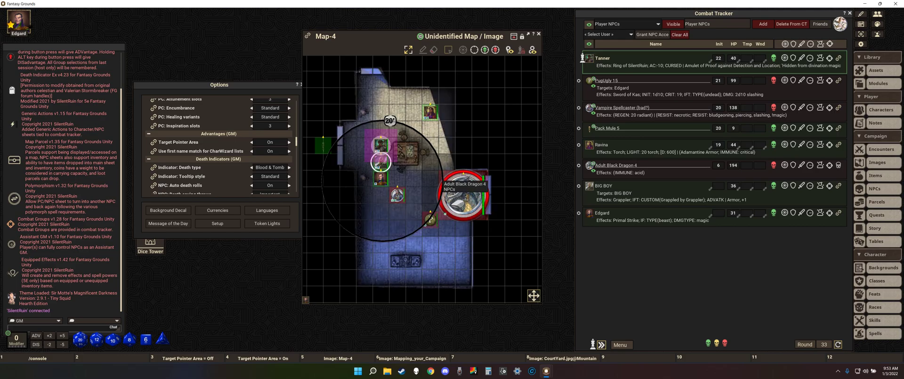
{"action": "left_click", "coordinate": [465, 49]}
{"action": "left_click", "coordinate": [464, 50]}
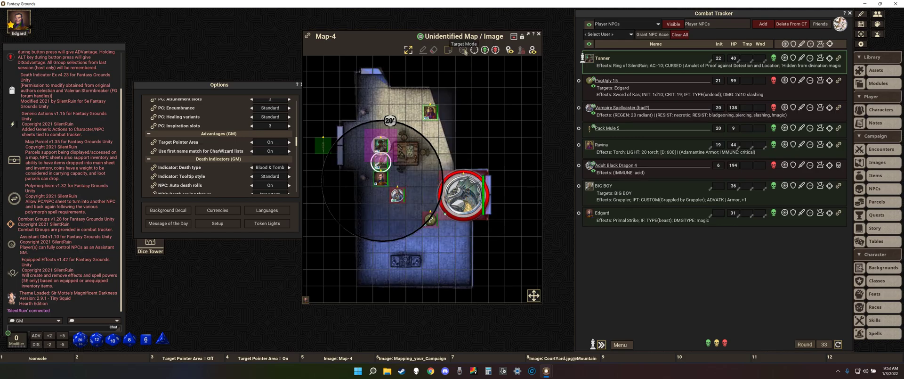
{"action": "left_click", "coordinate": [463, 50]}
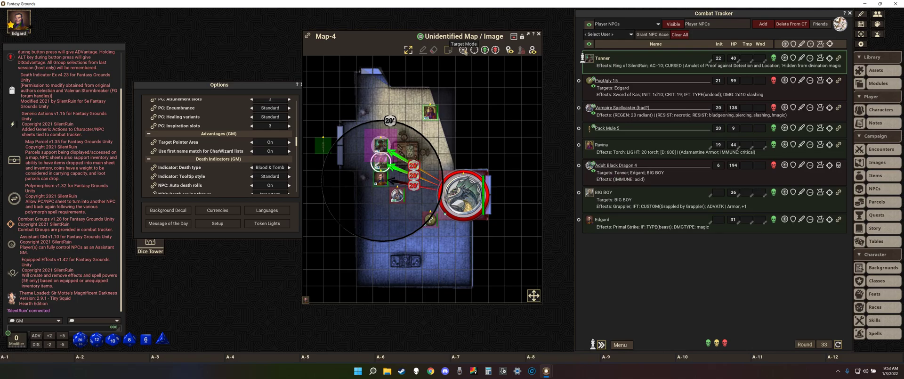
{"action": "left_click", "coordinate": [464, 49]}
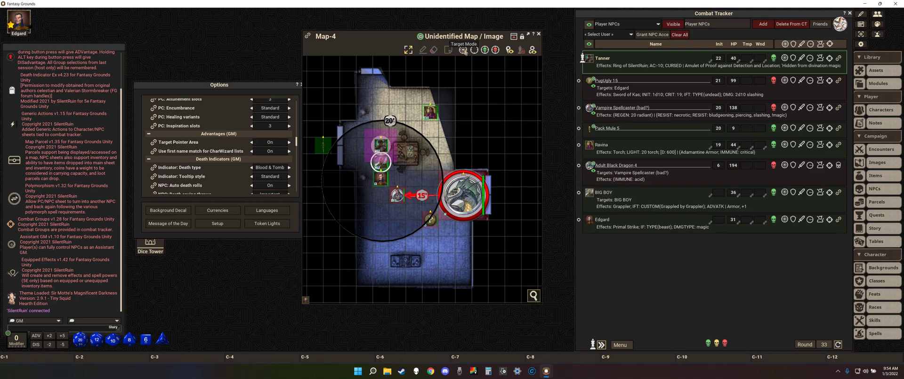
{"action": "left_click", "coordinate": [464, 50]}
{"action": "left_click", "coordinate": [465, 50]}
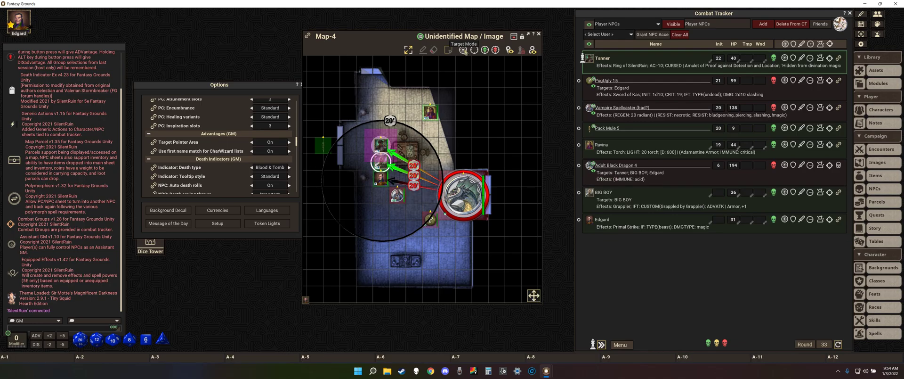
{"action": "left_click", "coordinate": [465, 49]}
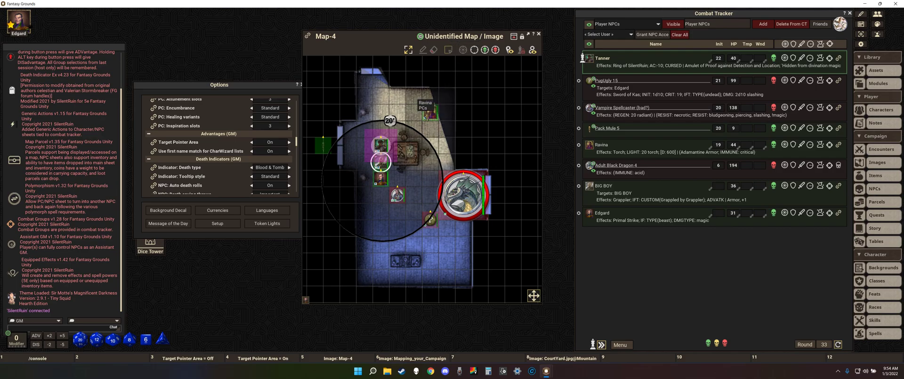
Remove the 20' circle pointer through the map's radial menu.
{"action": "right_click", "coordinate": [402, 105]}
{"action": "left_click", "coordinate": [382, 86]}
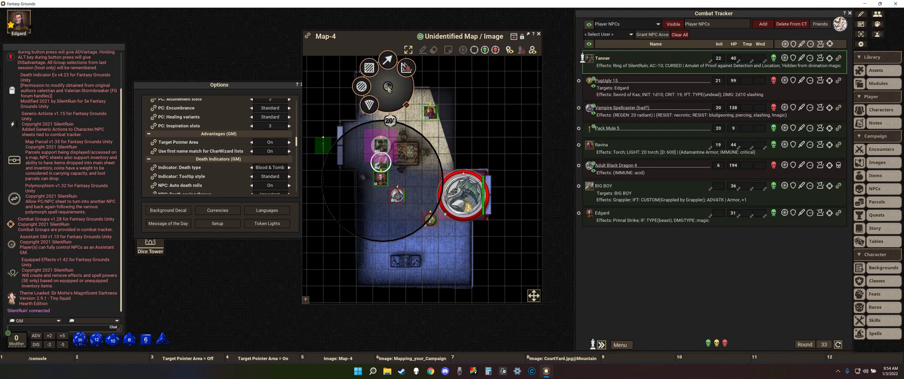
{"action": "left_click", "coordinate": [406, 68]}
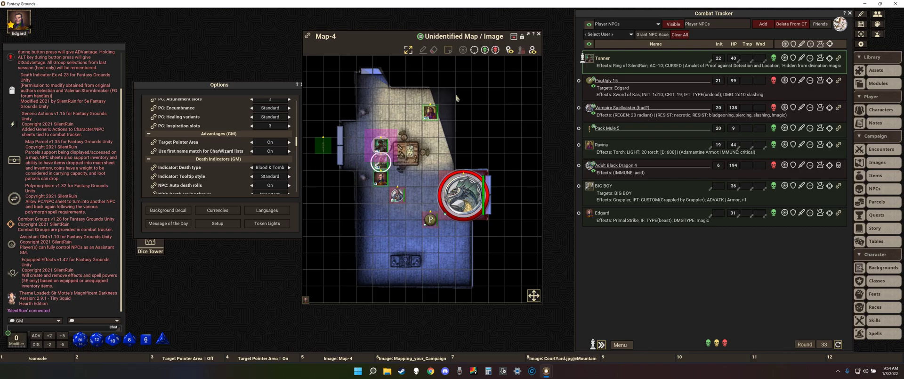
In the player view, draw a 25-foot cone from Edgard toward the upper right, then target and clear.
{"action": "mouse_move", "coordinate": [544, 370]}
{"action": "left_click", "coordinate": [574, 343]}
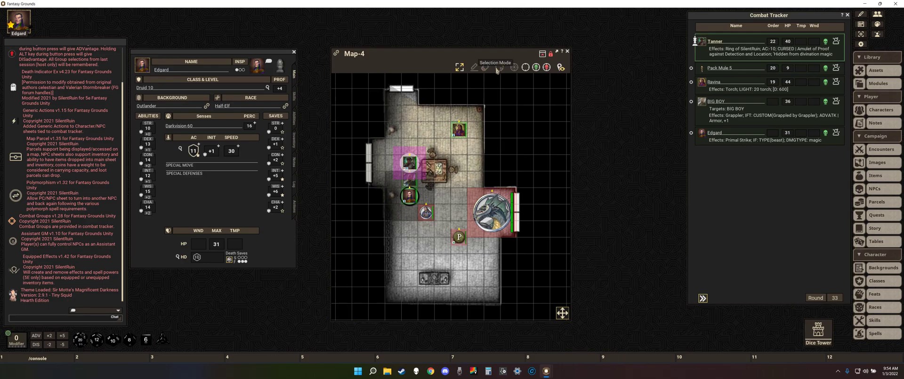
{"action": "right_click", "coordinate": [430, 129]}
{"action": "left_click", "coordinate": [415, 112]}
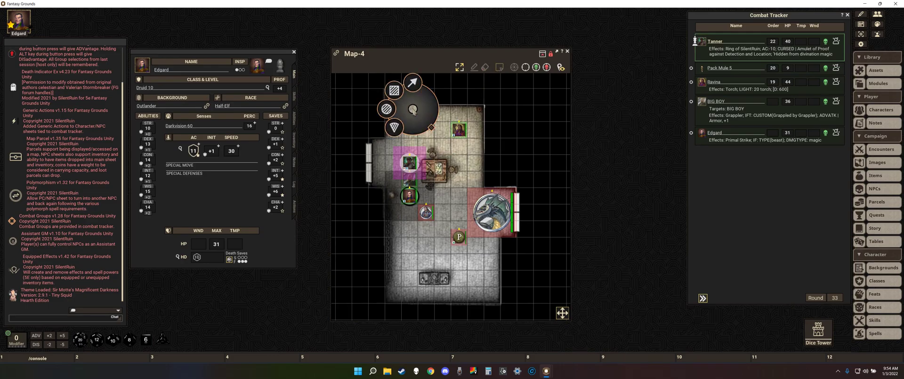
{"action": "left_click", "coordinate": [402, 126]}
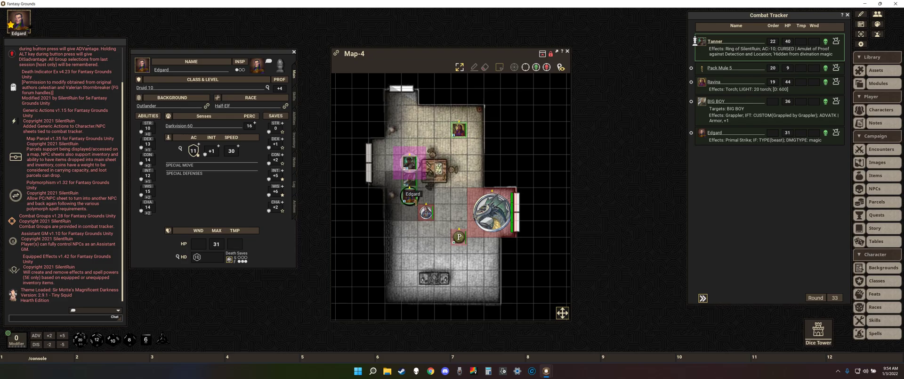
{"action": "mouse_move", "coordinate": [411, 189]}
{"action": "left_mouse_down"}
{"action": "mouse_move", "coordinate": [492, 139]}
{"action": "mouse_move", "coordinate": [477, 126]}
{"action": "left_mouse_up"}
{"action": "left_click", "coordinate": [516, 68]}
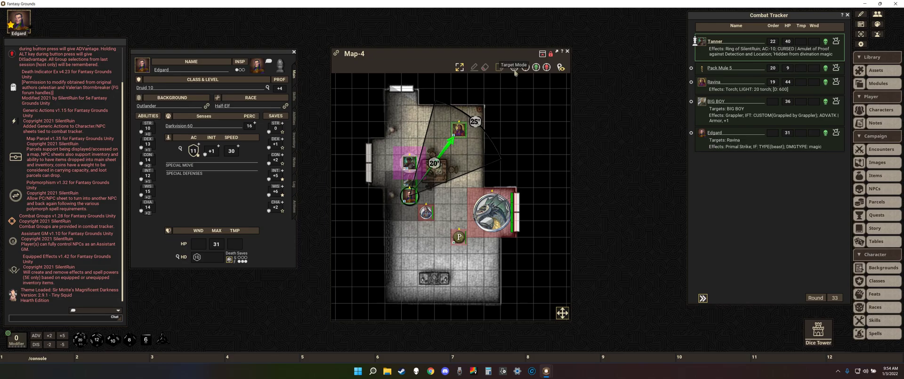
{"action": "left_click", "coordinate": [515, 70]}
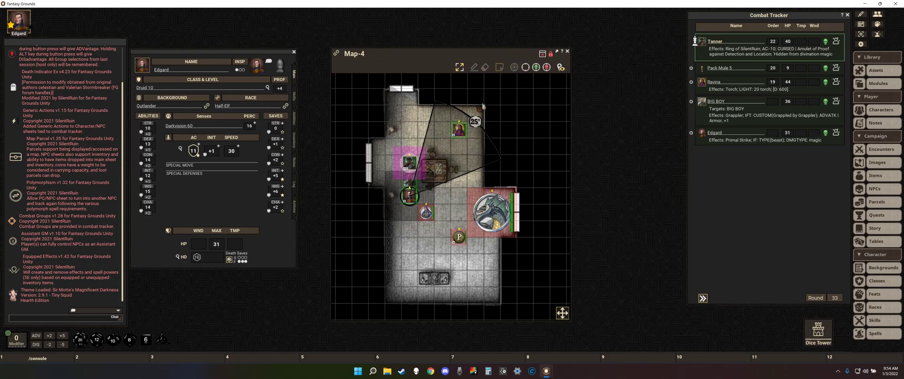
Remove the cone pointer from the map via the radial menu.
{"action": "right_click", "coordinate": [408, 125]}
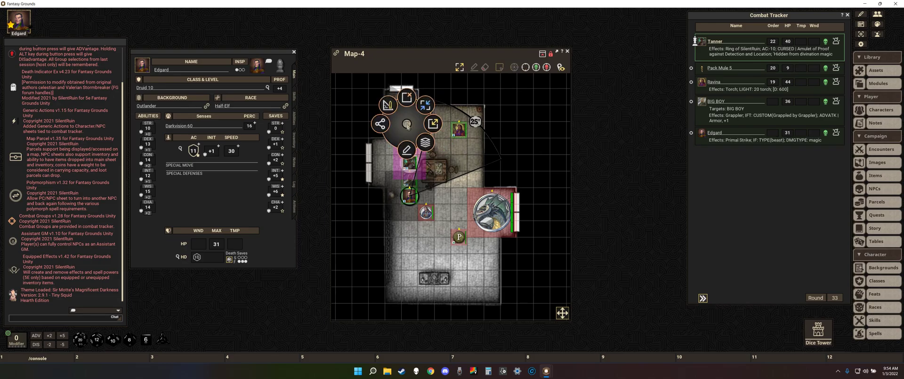
{"action": "left_click", "coordinate": [388, 104]}
{"action": "left_click", "coordinate": [415, 92]}
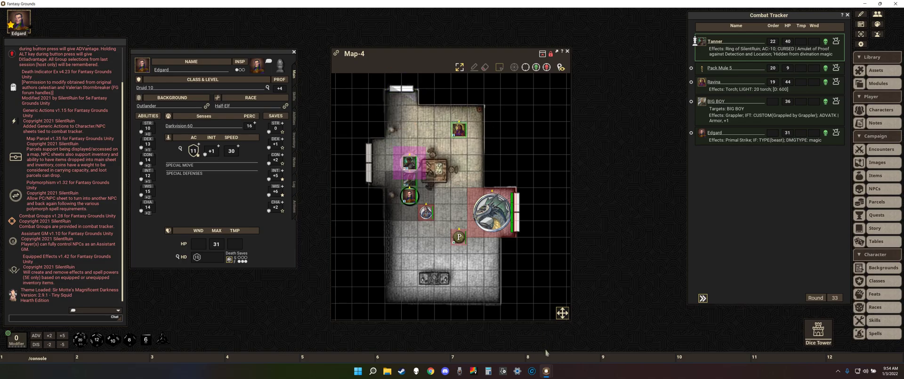
{"action": "mouse_move", "coordinate": [546, 370]}
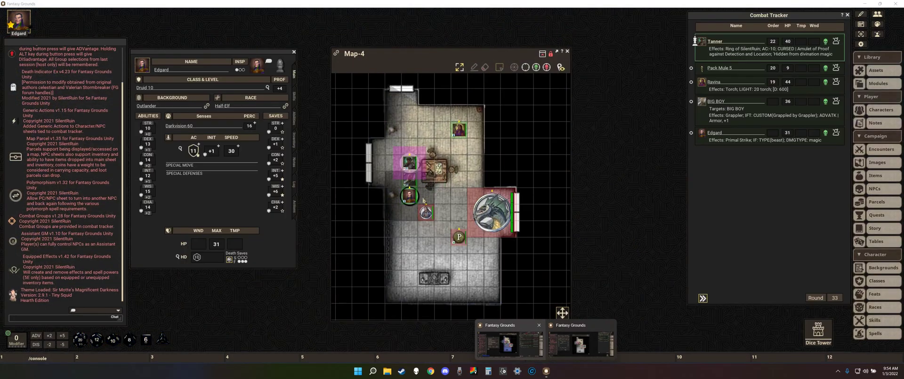
Place a 15-foot circle around Edgard, then target and clear every token inside it.
{"action": "left_click", "coordinate": [579, 343]}
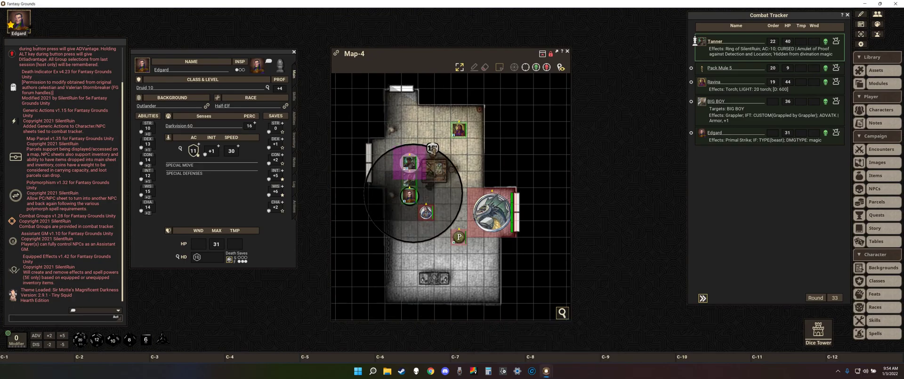
{"action": "key", "text": "ctrl"}
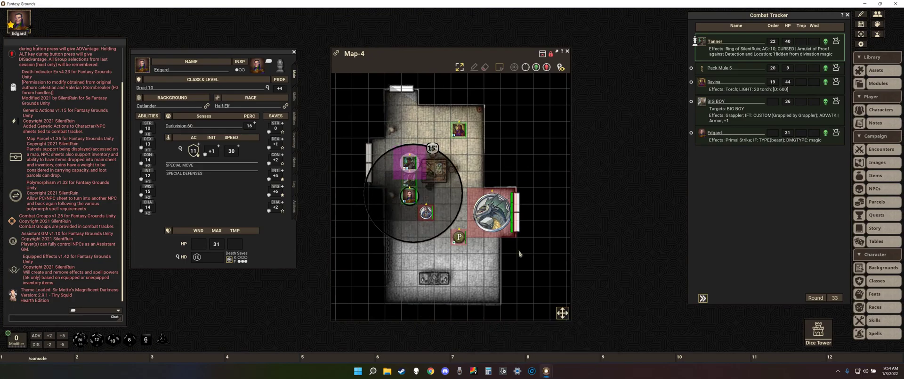
{"action": "left_click", "coordinate": [515, 67]}
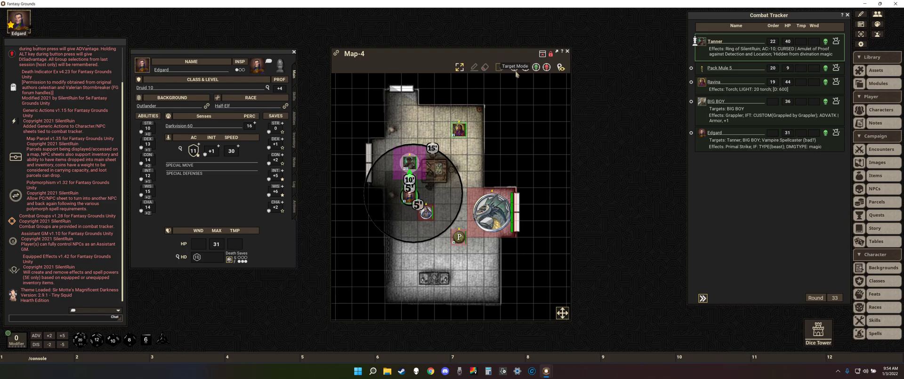
{"action": "left_click", "coordinate": [516, 68]}
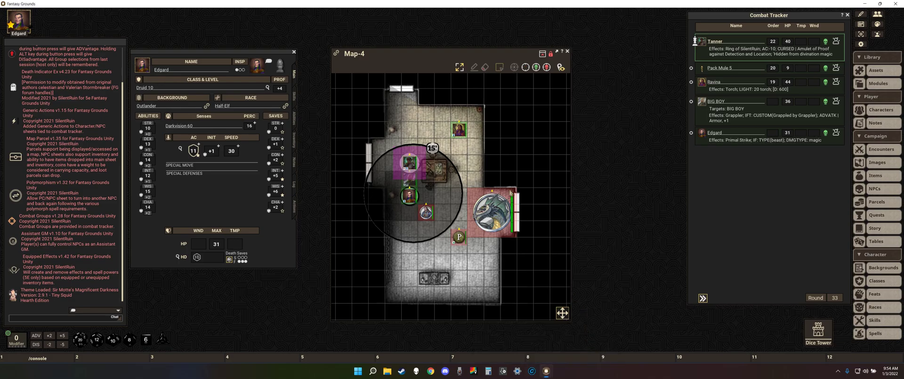
As GM, draw circle and cone pointers from the dragon, test Target Mode, then remove all pointers.
{"action": "left_click", "coordinate": [524, 347]}
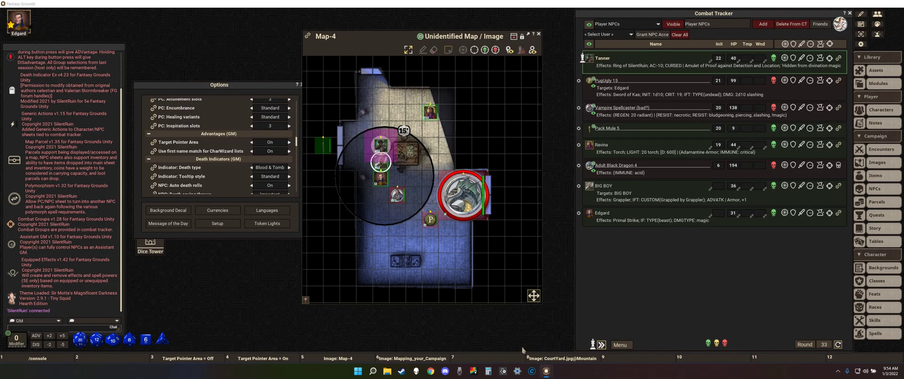
{"action": "left_click", "coordinate": [463, 50]}
{"action": "left_click_drag", "start_coordinate": [463, 194], "coordinate": [454, 147]}
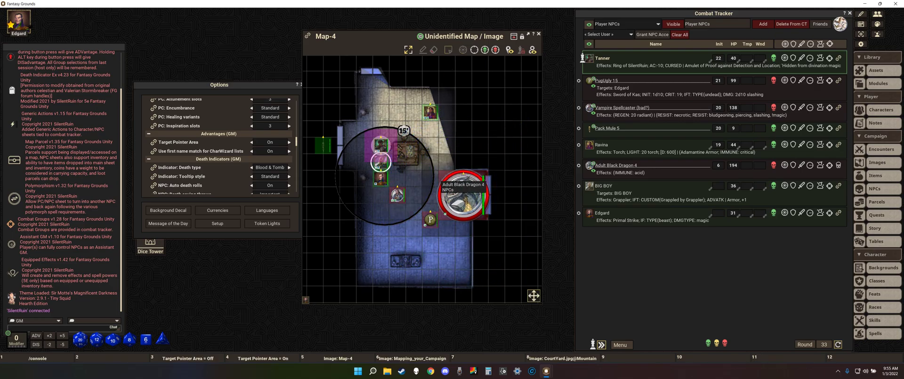
{"action": "left_click_drag", "start_coordinate": [456, 178], "coordinate": [421, 104]}
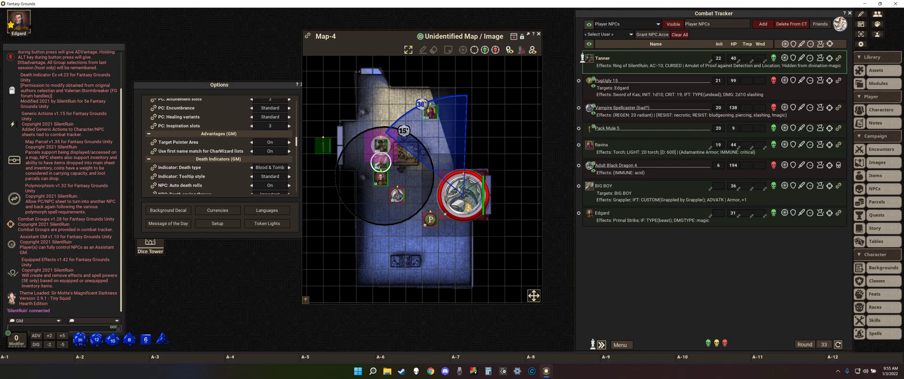
{"action": "left_click", "coordinate": [464, 50]}
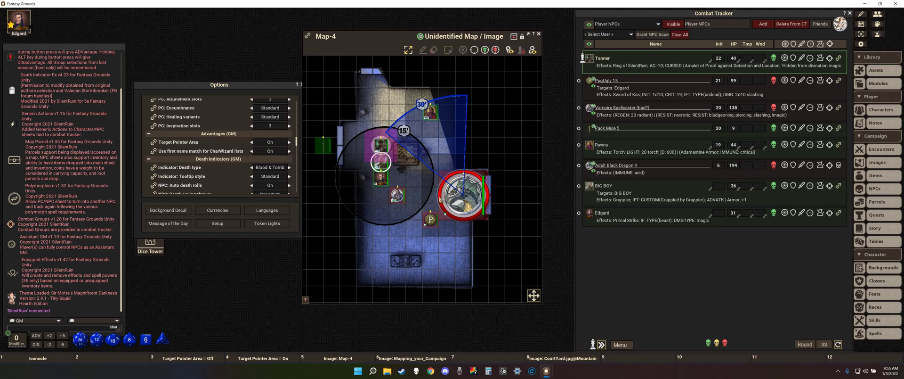
{"action": "right_click", "coordinate": [376, 101]}
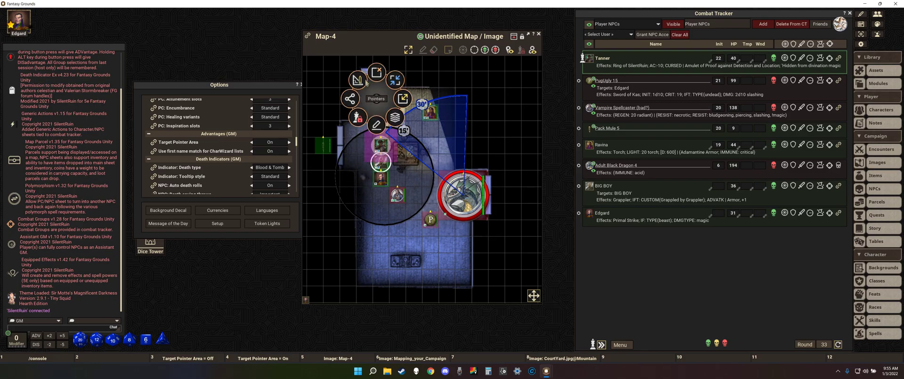
{"action": "left_click", "coordinate": [363, 79]}
{"action": "left_click", "coordinate": [382, 60]}
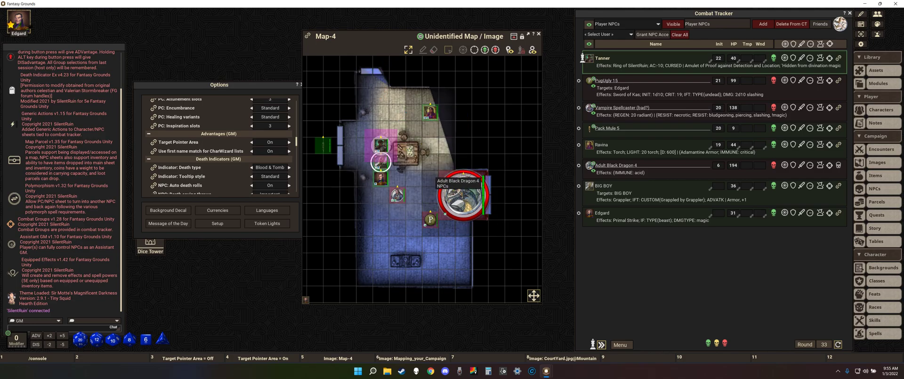
Target and clear tokens in a 30-foot circle around the dragon, then draw and dismiss a 30-foot cone.
{"action": "left_click_drag", "start_coordinate": [452, 172], "coordinate": [428, 111]}
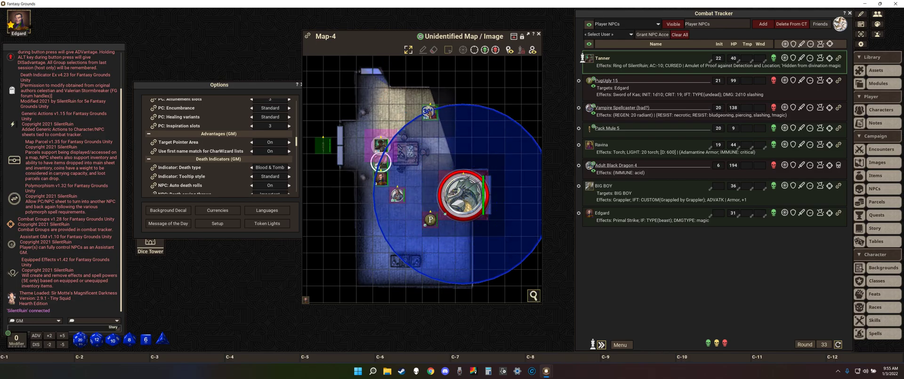
{"action": "key", "text": "ctrl"}
{"action": "left_click", "coordinate": [462, 50]}
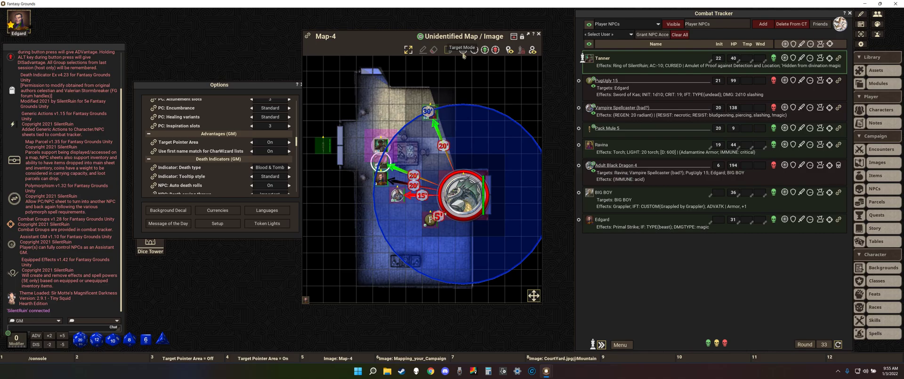
{"action": "left_click", "coordinate": [463, 50]}
{"action": "left_click", "coordinate": [460, 198]}
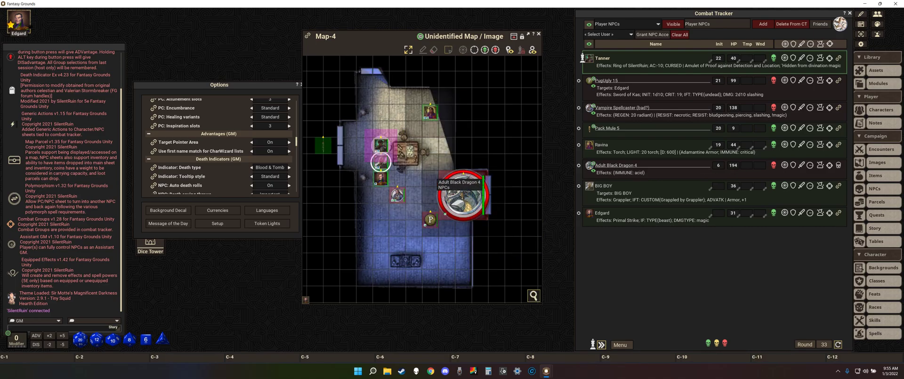
{"action": "left_click_drag", "start_coordinate": [463, 191], "coordinate": [418, 97]}
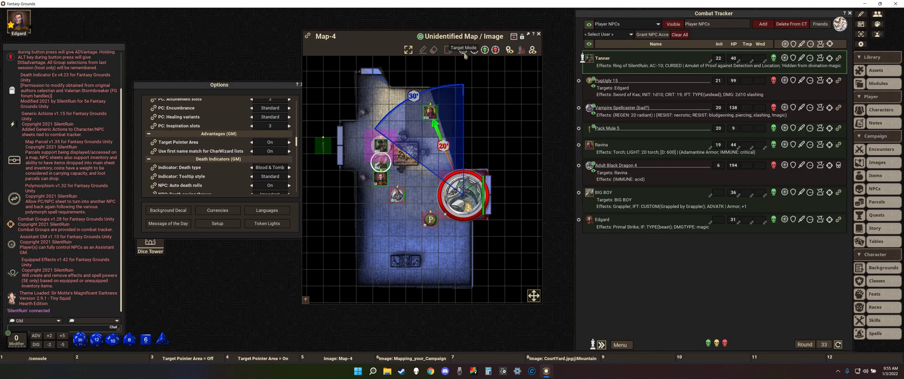
{"action": "key", "text": "Escape"}
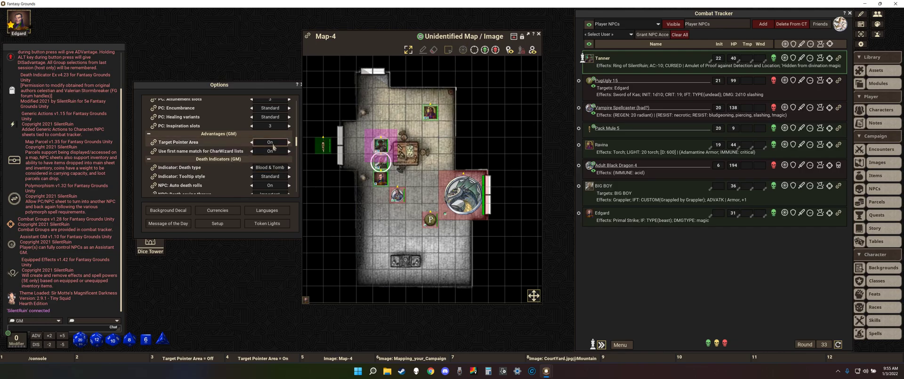
Turn Target Pointer Area off, draw a circle on the dragon, select tokens and clear all targets.
{"action": "left_click", "coordinate": [270, 143]}
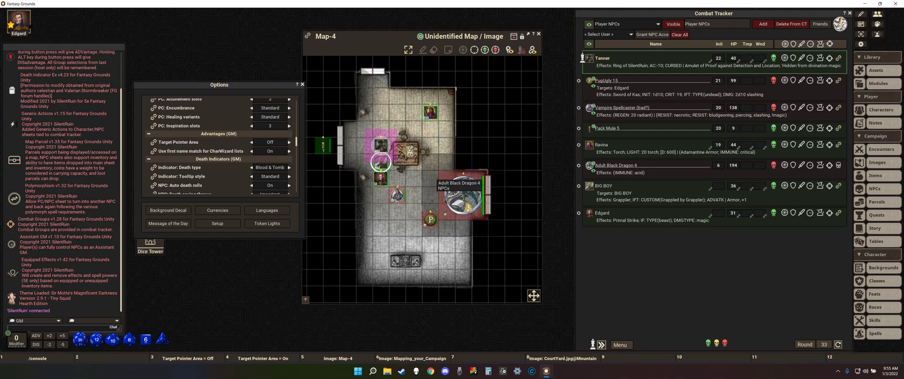
{"action": "left_click_drag", "start_coordinate": [464, 194], "coordinate": [543, 303]}
{"action": "left_click", "coordinate": [464, 50]}
{"action": "left_click_drag", "start_coordinate": [373, 118], "coordinate": [401, 184]}
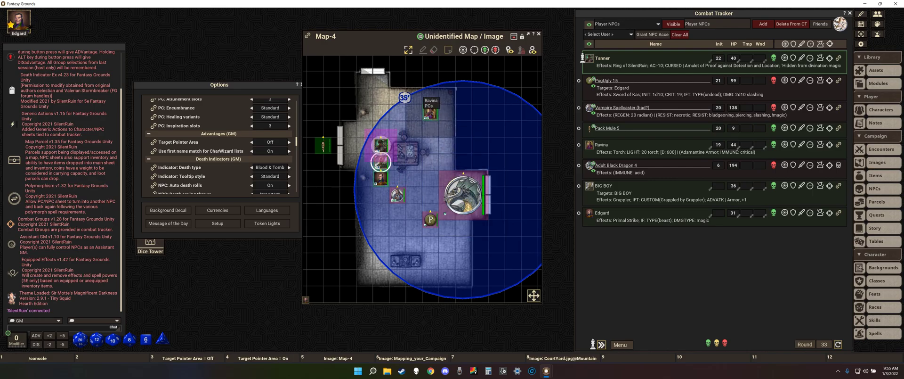
{"action": "left_click", "coordinate": [430, 112]}
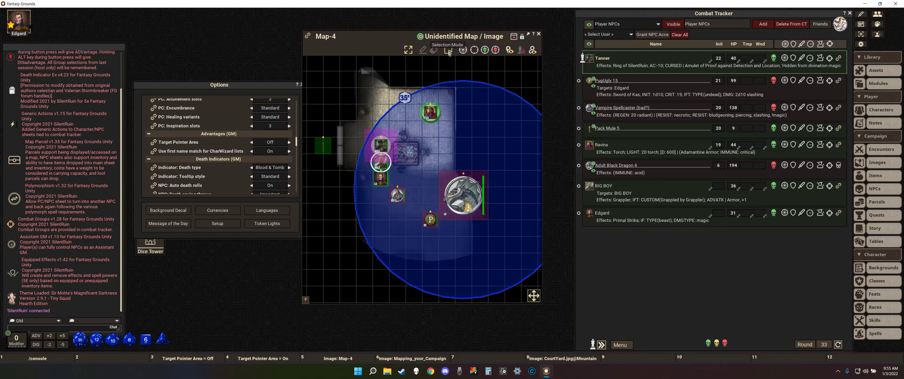
{"action": "left_click", "coordinate": [410, 200]}
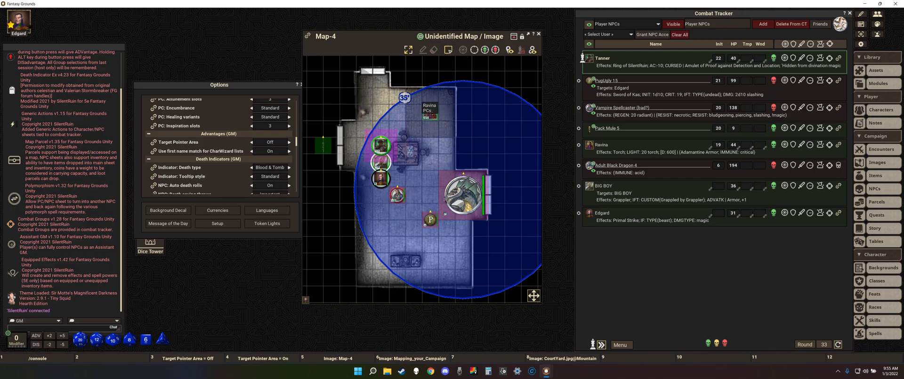
{"action": "left_click_drag", "start_coordinate": [413, 97], "coordinate": [483, 246]}
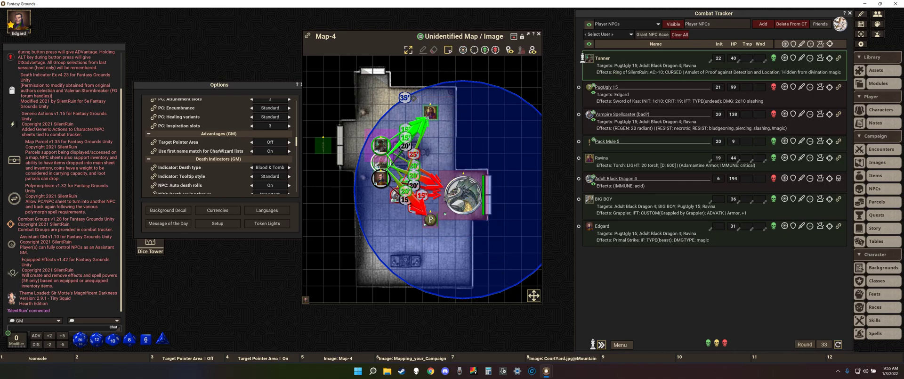
{"action": "left_click", "coordinate": [475, 50]}
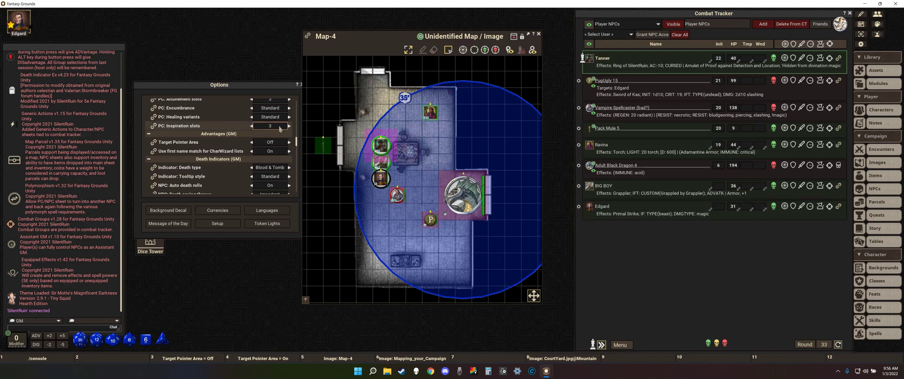
Switch Target Pointer Area back on, then turn Target Mode on and off.
{"action": "left_click", "coordinate": [253, 143]}
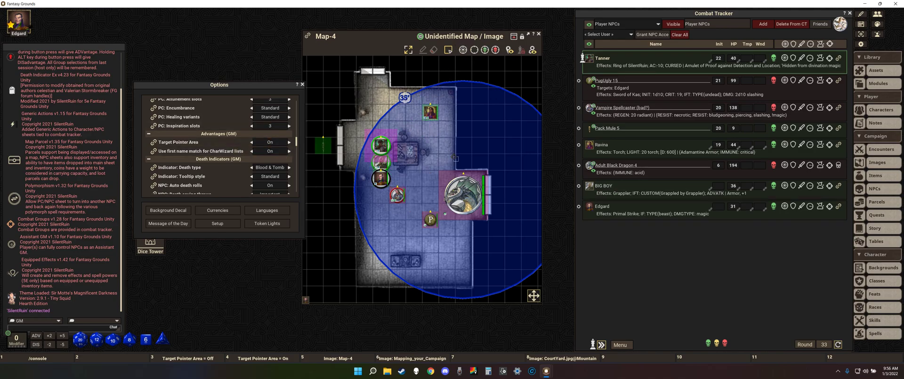
{"action": "left_click", "coordinate": [464, 51]}
{"action": "left_click", "coordinate": [463, 50]}
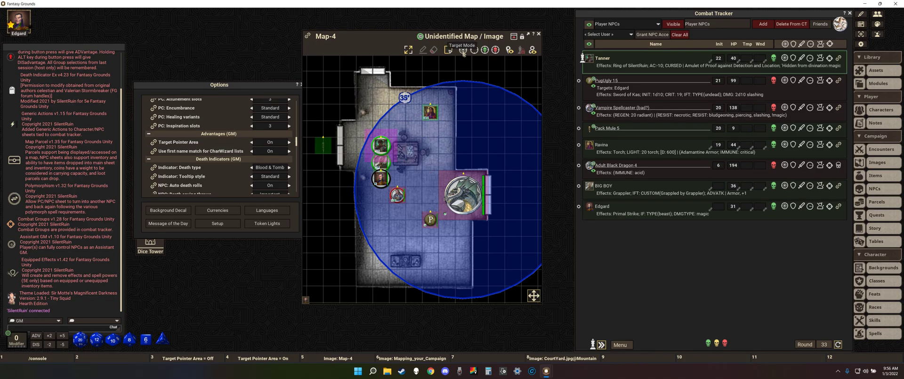